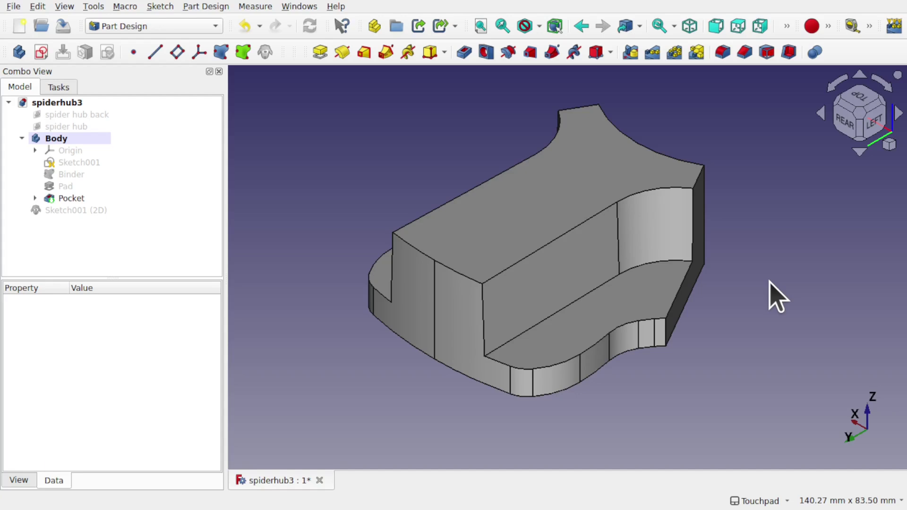
Step: Orbit the part to look at its top face from the rear and above
{"action": "left_click_drag", "start_coordinate": [708, 303], "coordinate": [502, 239]}
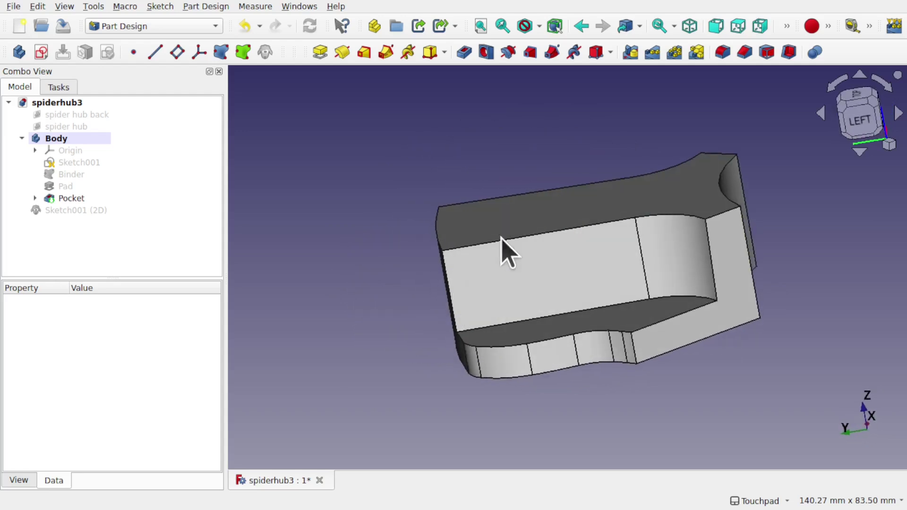
{"action": "left_click_drag", "start_coordinate": [632, 235], "coordinate": [674, 205]}
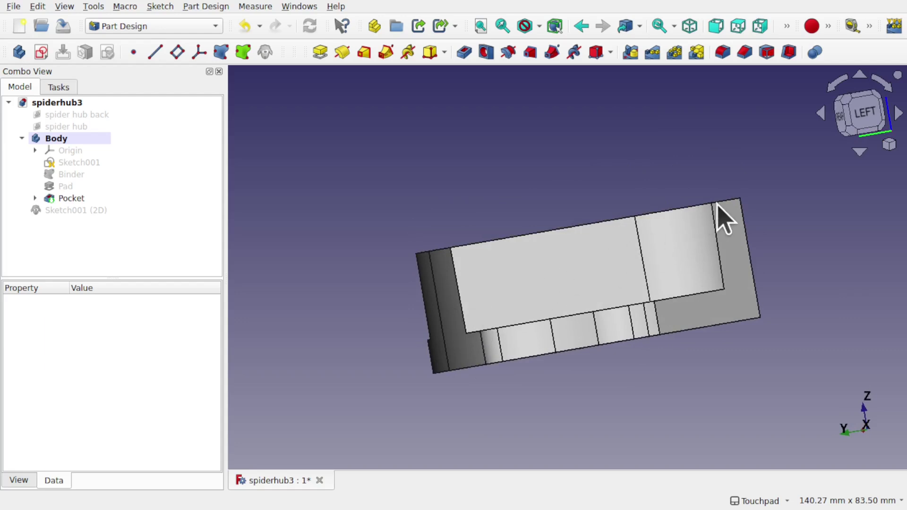
{"action": "left_click_drag", "start_coordinate": [523, 277], "coordinate": [716, 274]}
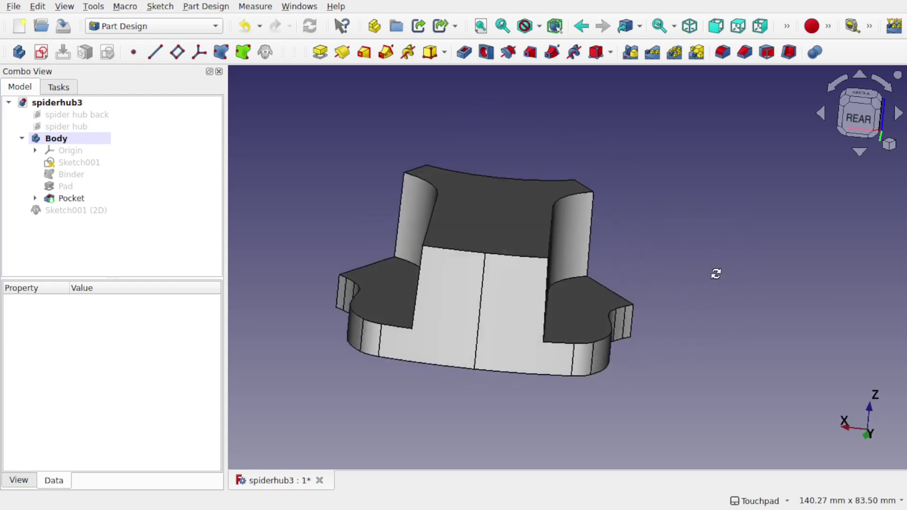
{"action": "left_click", "coordinate": [861, 126]}
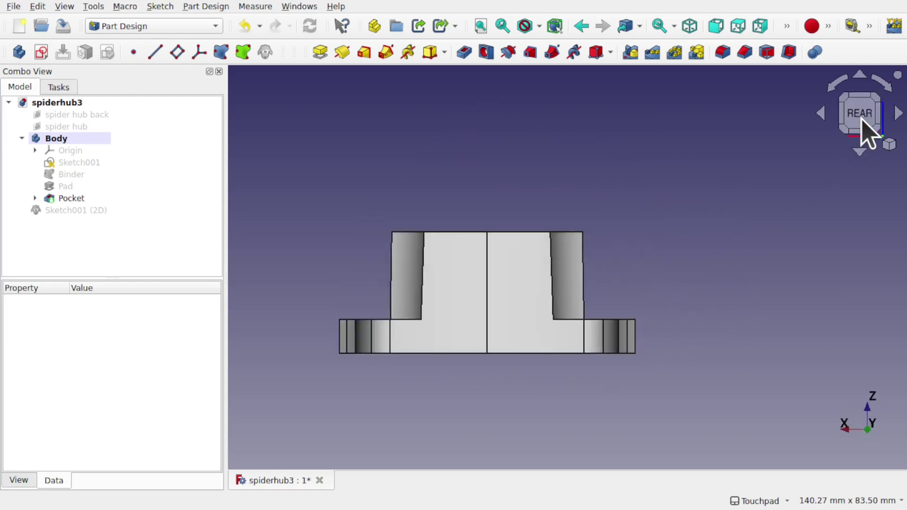
{"action": "left_click_drag", "start_coordinate": [461, 270], "coordinate": [504, 340]}
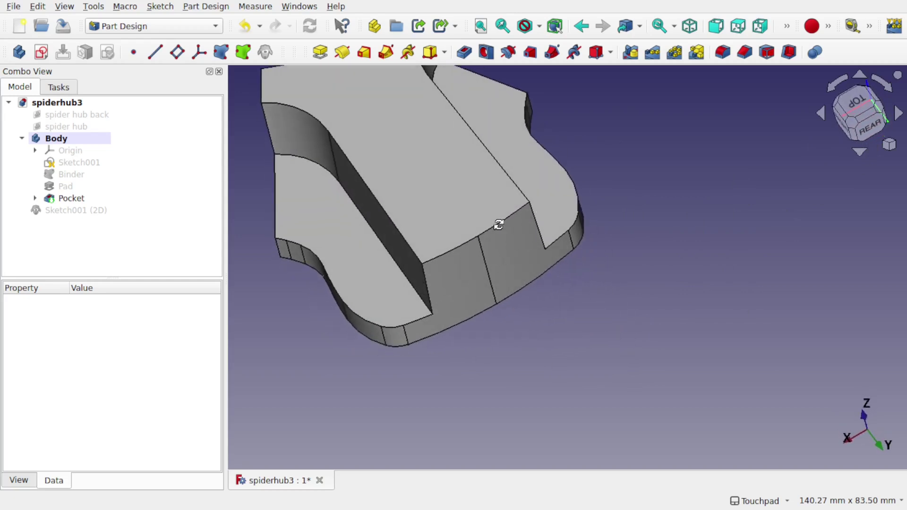
{"action": "key", "text": "2"}
{"action": "left_click_drag", "start_coordinate": [517, 211], "coordinate": [462, 317]}
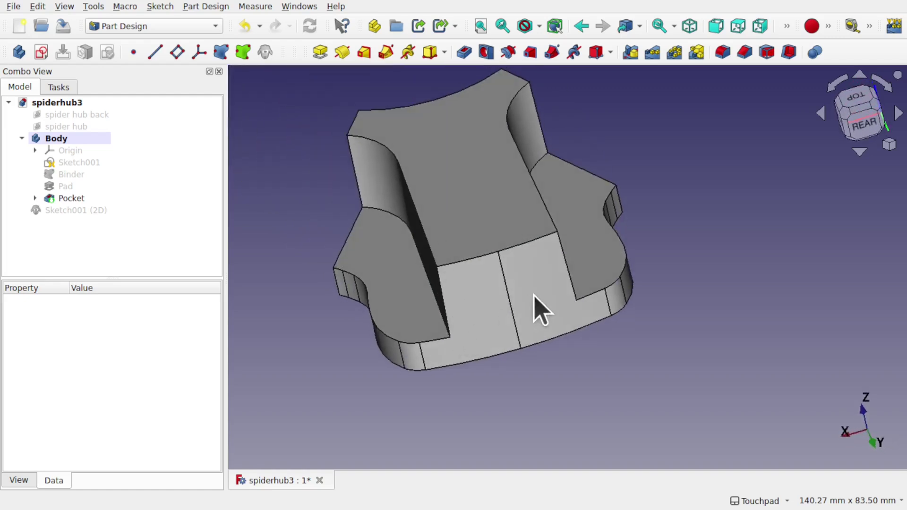
{"action": "left_click_drag", "start_coordinate": [465, 239], "coordinate": [592, 241]}
{"action": "left_click_drag", "start_coordinate": [500, 172], "coordinate": [472, 176], "text": "shift"}
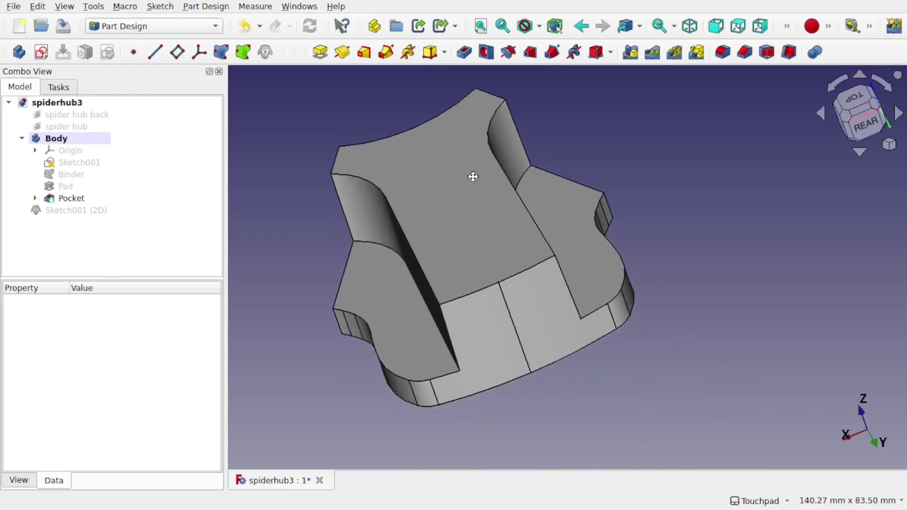
Step: Apply a Draft to the body's top face (Face5) at the default 1.50° angle
{"action": "left_click", "coordinate": [444, 194]}
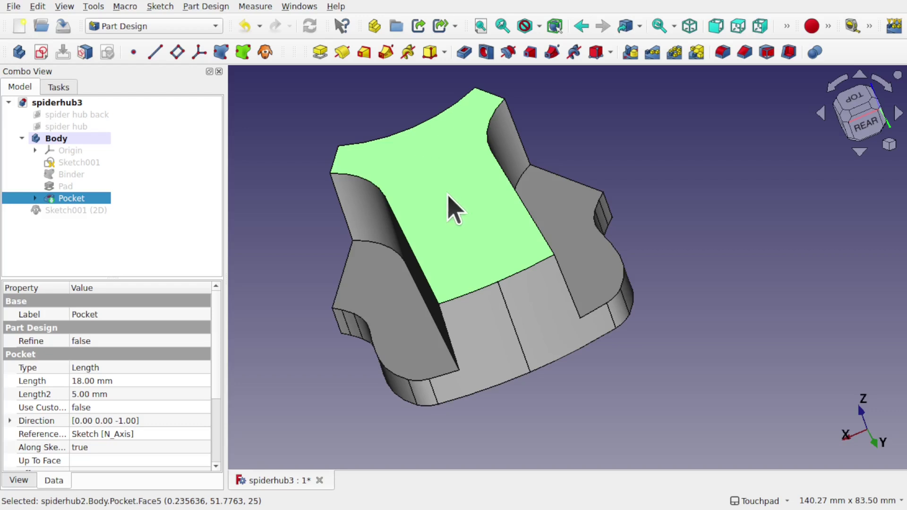
{"action": "left_click_drag", "start_coordinate": [451, 208], "coordinate": [541, 168]}
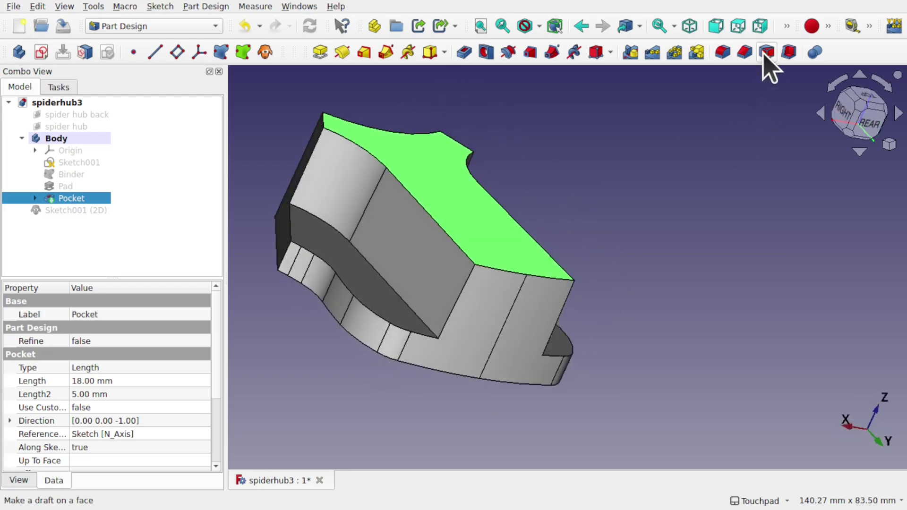
{"action": "left_click", "coordinate": [199, 7]}
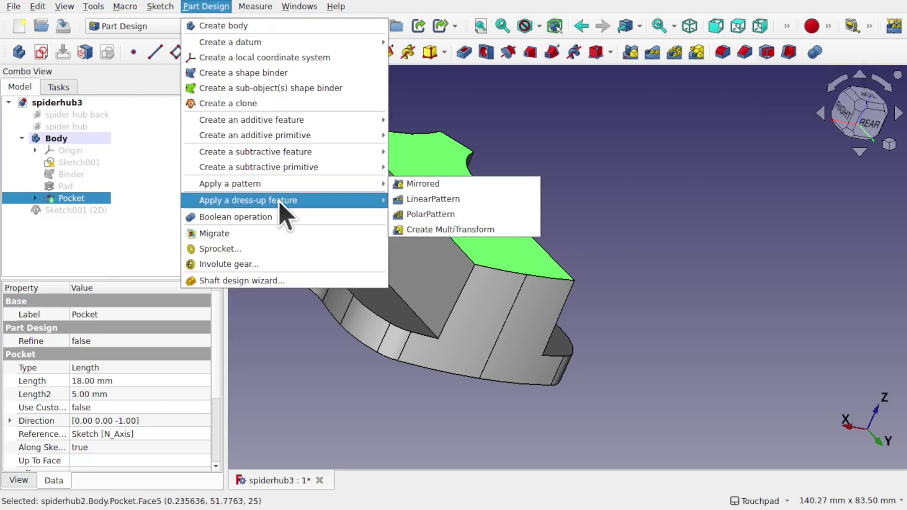
{"action": "mouse_move", "coordinate": [279, 201]}
{"action": "left_click", "coordinate": [427, 233]}
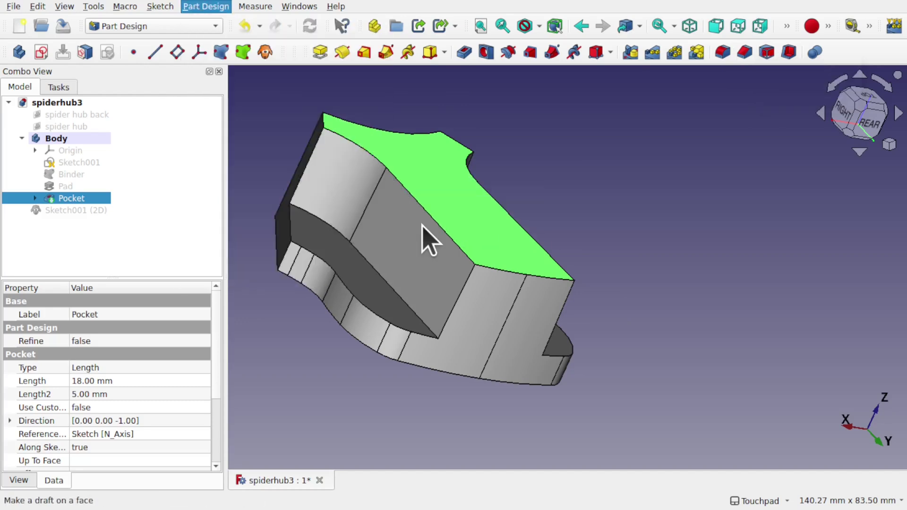
{"action": "mouse_move", "coordinate": [450, 231]}
{"action": "middle_mouse_down"}
{"action": "mouse_move", "coordinate": [503, 213]}
{"action": "mouse_move", "coordinate": [407, 196]}
{"action": "mouse_move", "coordinate": [440, 209]}
{"action": "mouse_move", "coordinate": [444, 224]}
{"action": "middle_mouse_up"}
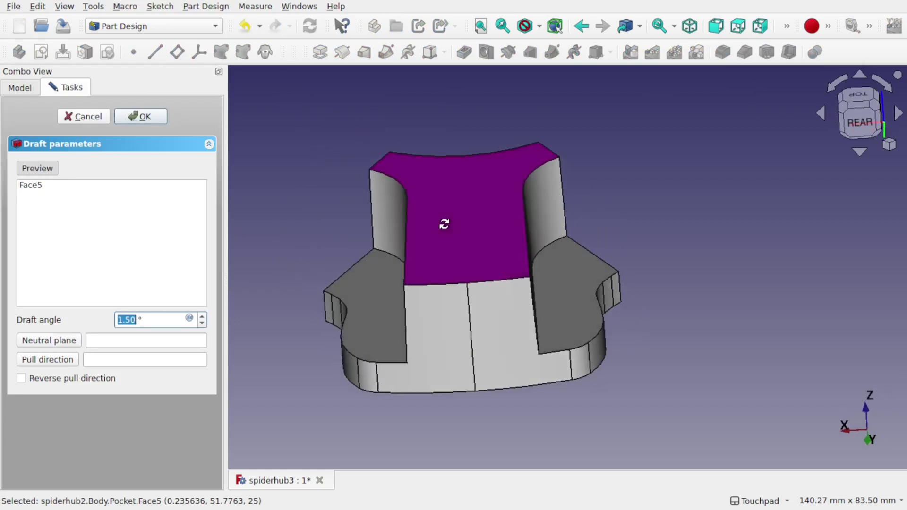
Step: Raise the draft angle on Face5 to 13.50°
{"action": "left_click", "coordinate": [202, 315]}
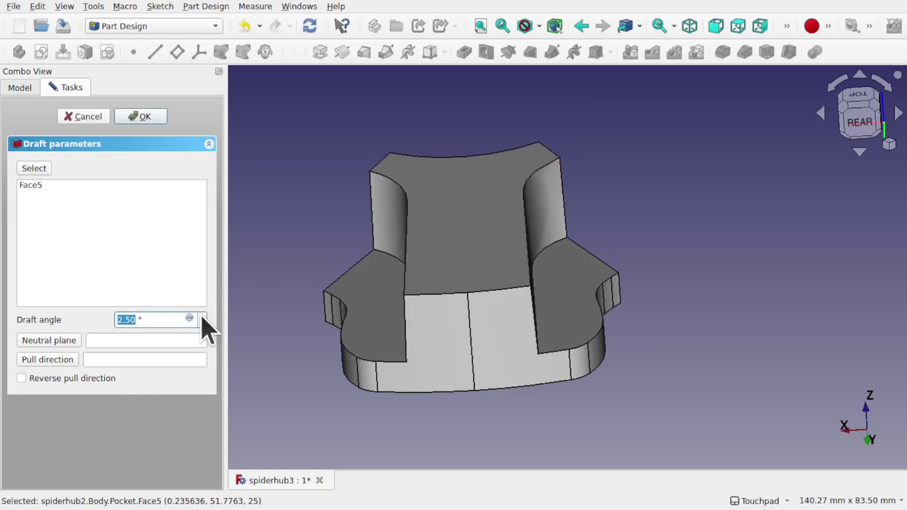
{"action": "left_click", "coordinate": [202, 316]}
{"action": "left_click", "coordinate": [203, 316]}
{"action": "left_click", "coordinate": [202, 316]}
{"action": "left_click", "coordinate": [203, 316]}
{"action": "left_click", "coordinate": [202, 316]}
{"action": "left_click", "coordinate": [202, 315]}
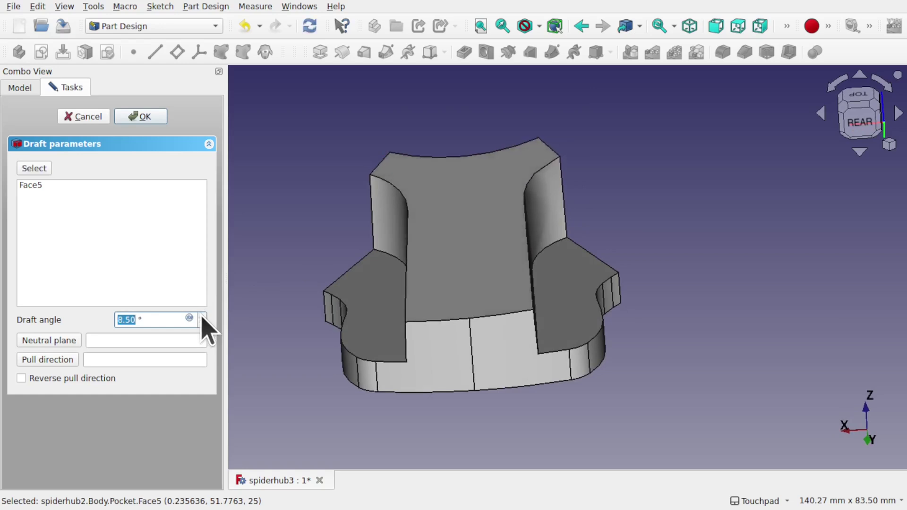
Step: Orbit around the part to check the drafted top face from several angles
{"action": "left_click", "coordinate": [862, 135]}
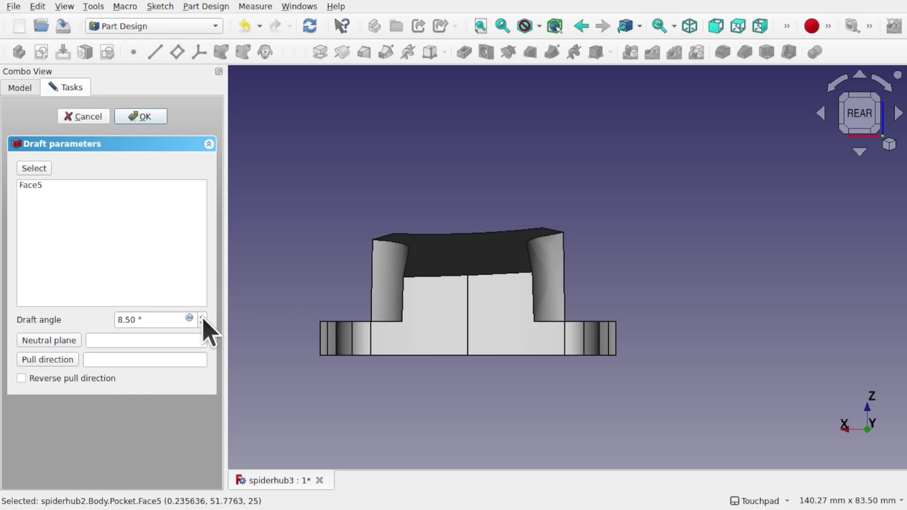
{"action": "scroll", "coordinate": [203, 318], "scroll_direction": "up", "scroll_amount": 5}
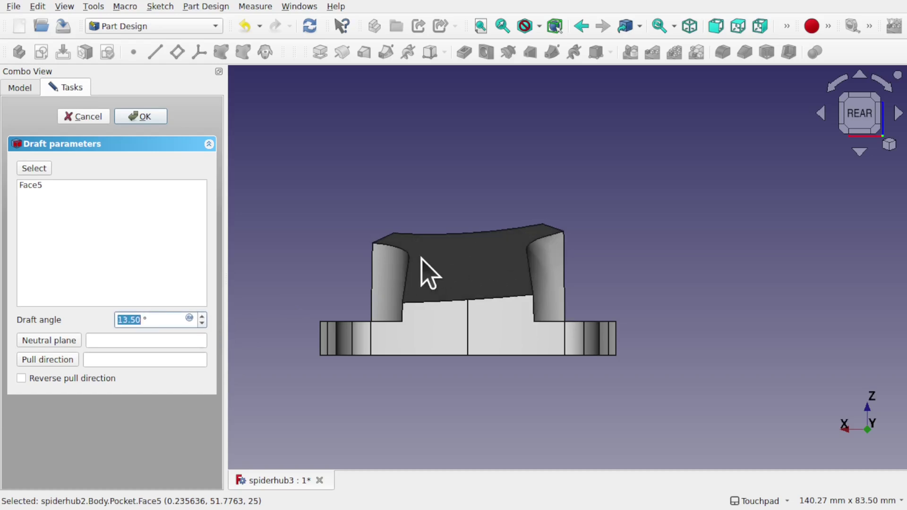
{"action": "middle_click_drag", "start_coordinate": [422, 261], "coordinate": [442, 283], "text": "alt"}
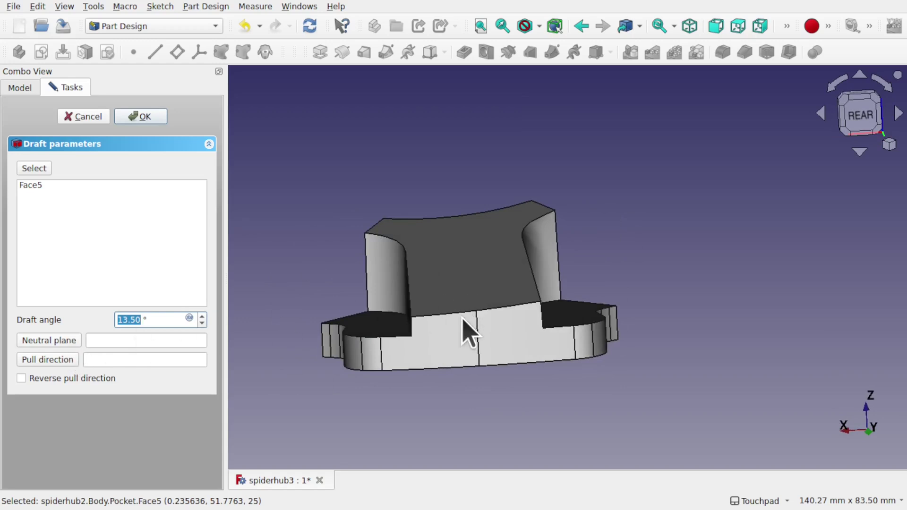
{"action": "middle_click_drag", "start_coordinate": [424, 324], "coordinate": [349, 289]}
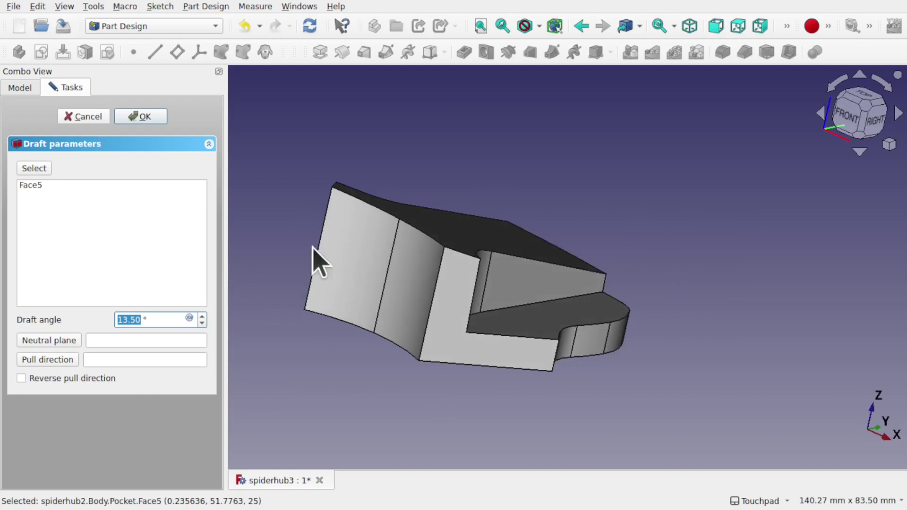
{"action": "middle_click_drag", "start_coordinate": [408, 318], "coordinate": [424, 368]}
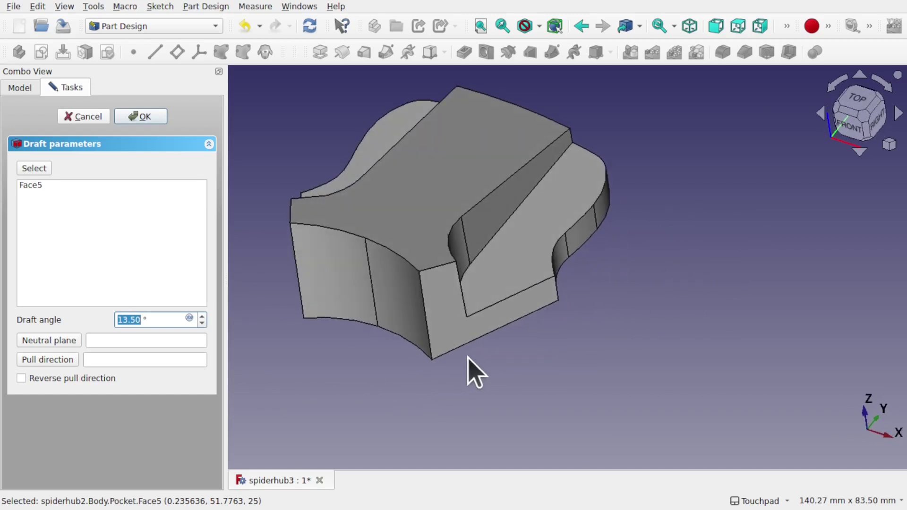
{"action": "middle_click_drag", "start_coordinate": [468, 359], "coordinate": [333, 324]}
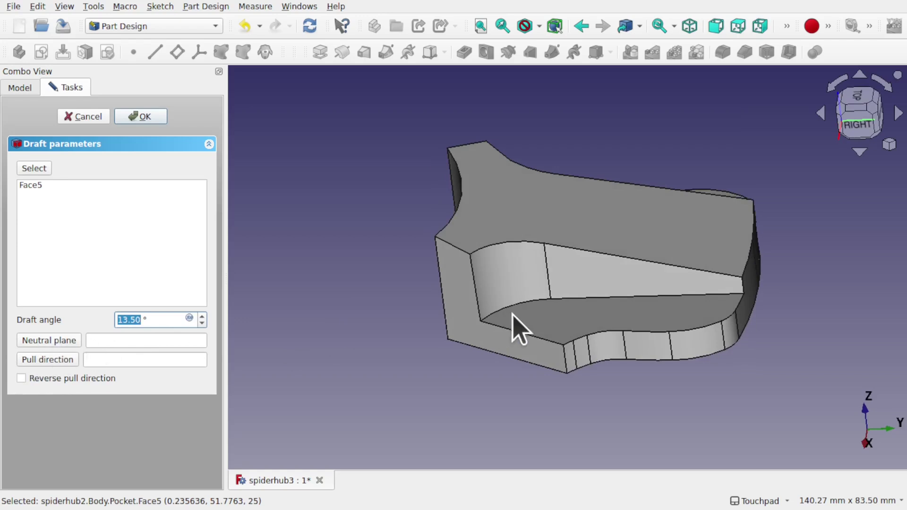
{"action": "middle_click_drag", "start_coordinate": [513, 314], "coordinate": [434, 298]}
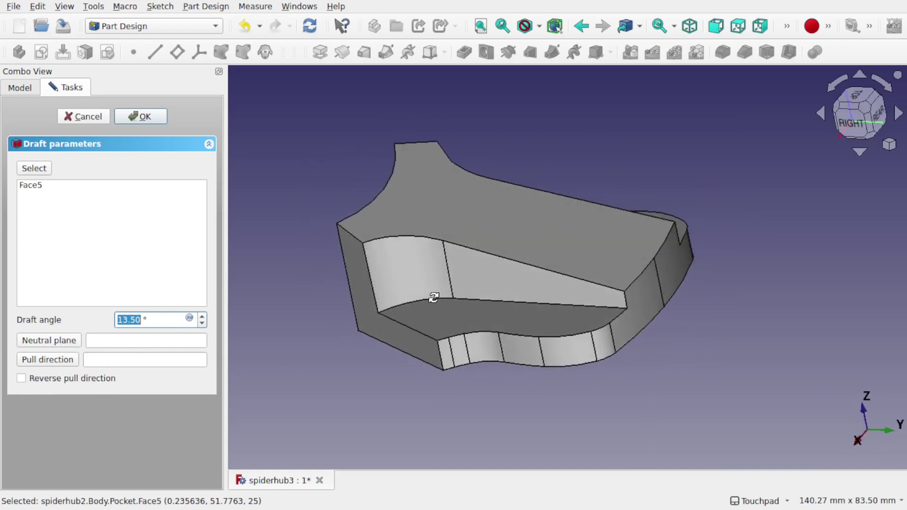
Step: Cancel the top-face draft, then create a new datum plane
{"action": "left_click", "coordinate": [86, 116]}
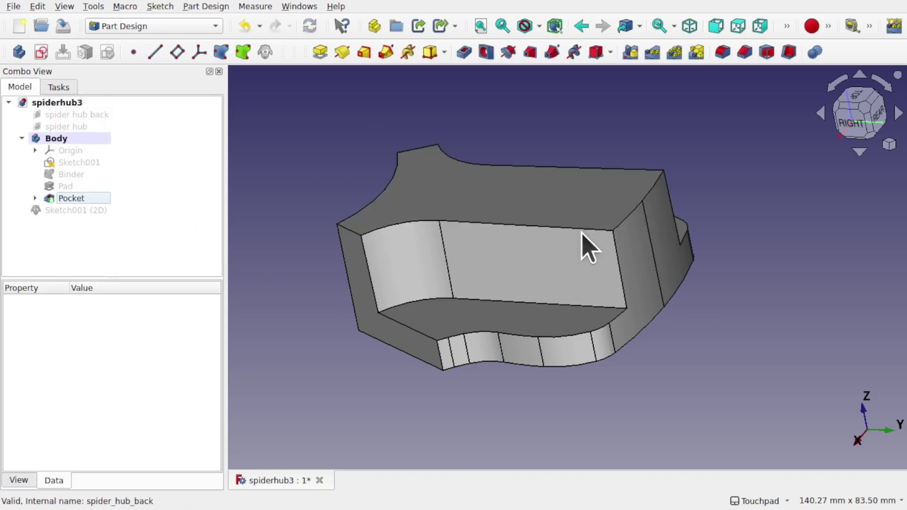
{"action": "middle_click_drag", "start_coordinate": [465, 278], "coordinate": [559, 274]}
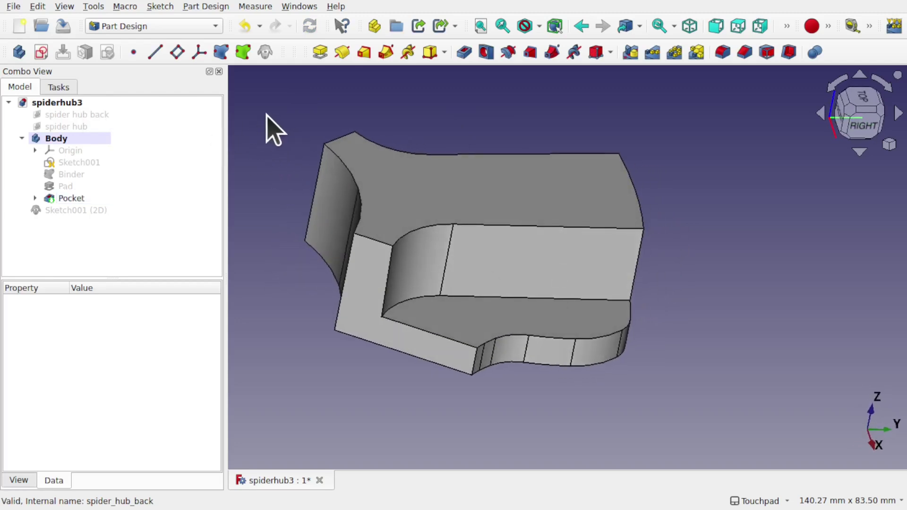
{"action": "left_click", "coordinate": [177, 52]}
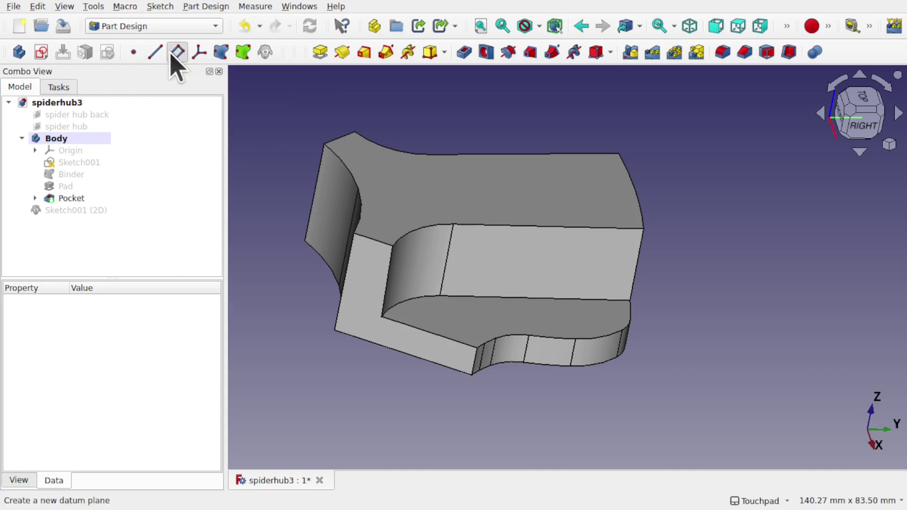
Step: Attach the new datum plane to the pocket's curved face (Pocket:Face1)
{"action": "middle_click_drag", "start_coordinate": [581, 310], "coordinate": [443, 266]}
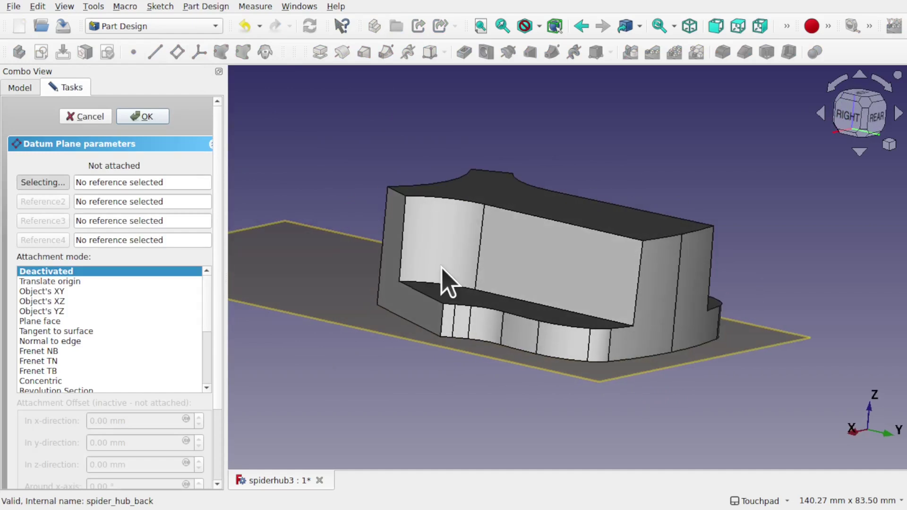
{"action": "scroll", "coordinate": [442, 279], "scroll_direction": "down", "scroll_amount": 3}
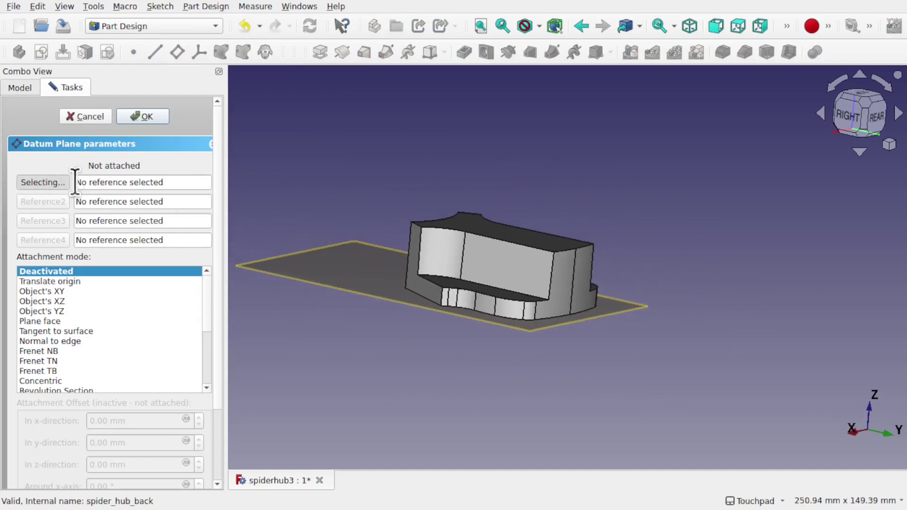
{"action": "middle_click_drag", "start_coordinate": [395, 297], "coordinate": [482, 310]}
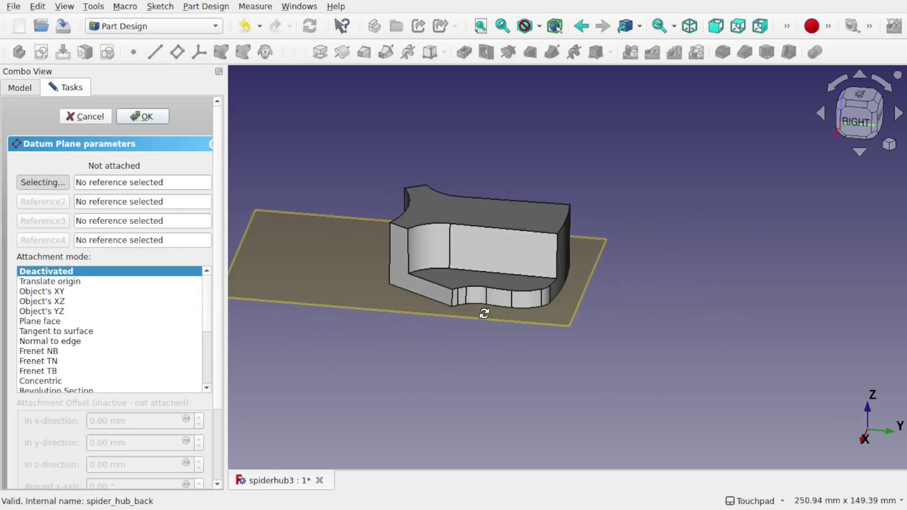
{"action": "middle_click_drag", "start_coordinate": [396, 297], "coordinate": [543, 308]}
{"action": "scroll", "coordinate": [472, 290], "scroll_direction": "up", "scroll_amount": 2}
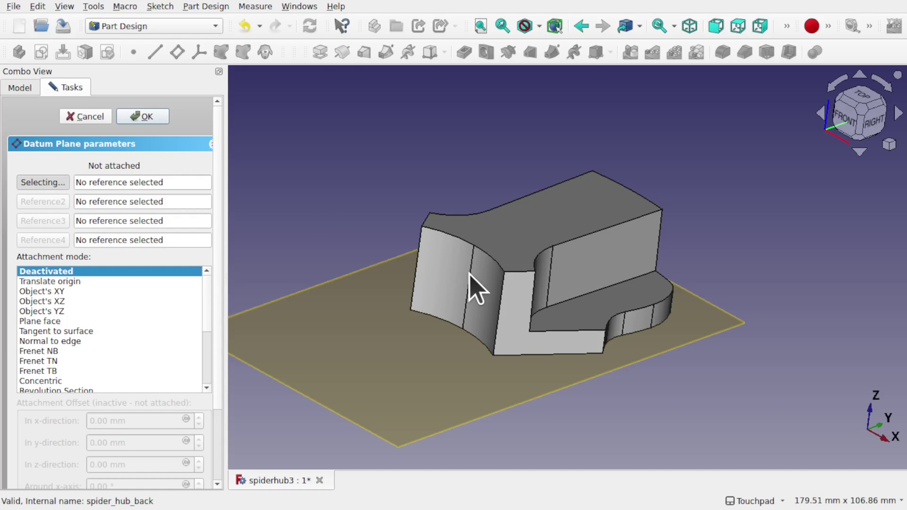
{"action": "left_click", "coordinate": [477, 288]}
{"action": "middle_click_drag", "start_coordinate": [477, 288], "coordinate": [587, 243]}
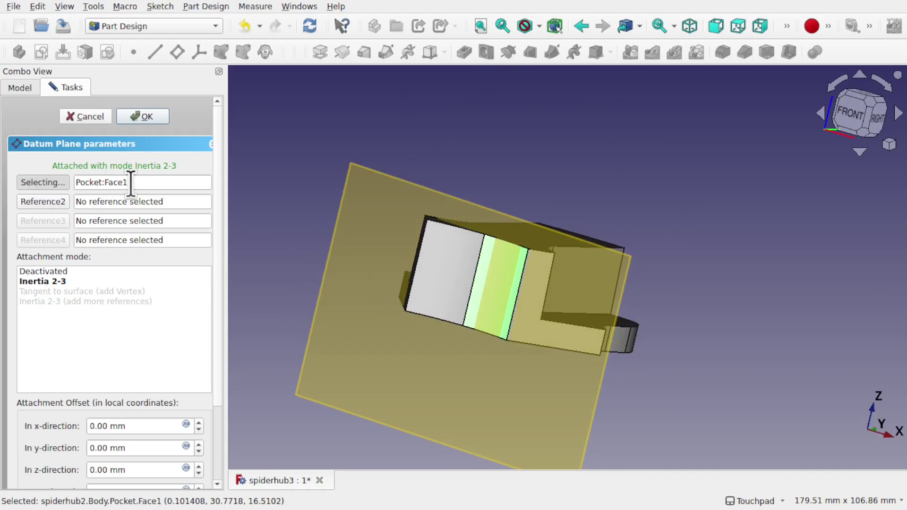
Step: Replace the Pocket:Face1 reference with the vertical Edge2, giving Normal to edge mode
{"action": "left_click_drag", "start_coordinate": [131, 182], "coordinate": [42, 195]}
{"action": "key", "text": "BackSpace"}
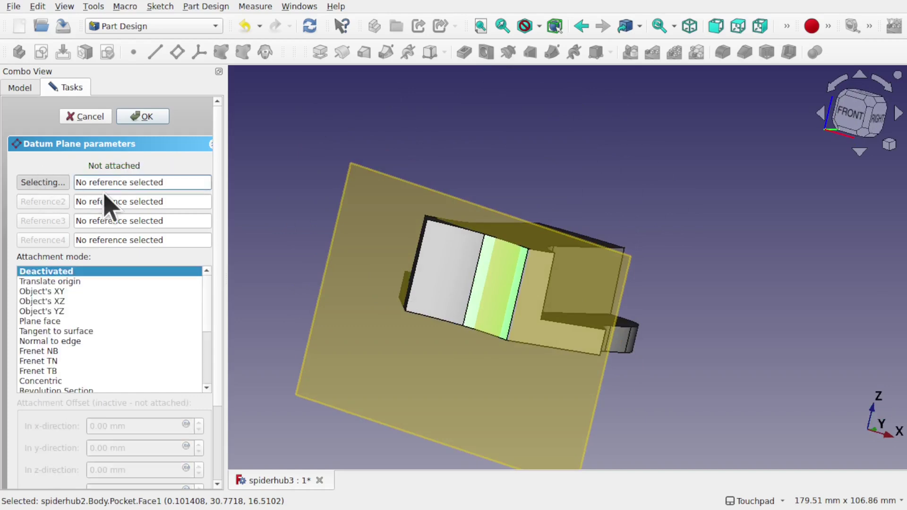
{"action": "left_click", "coordinate": [46, 184]}
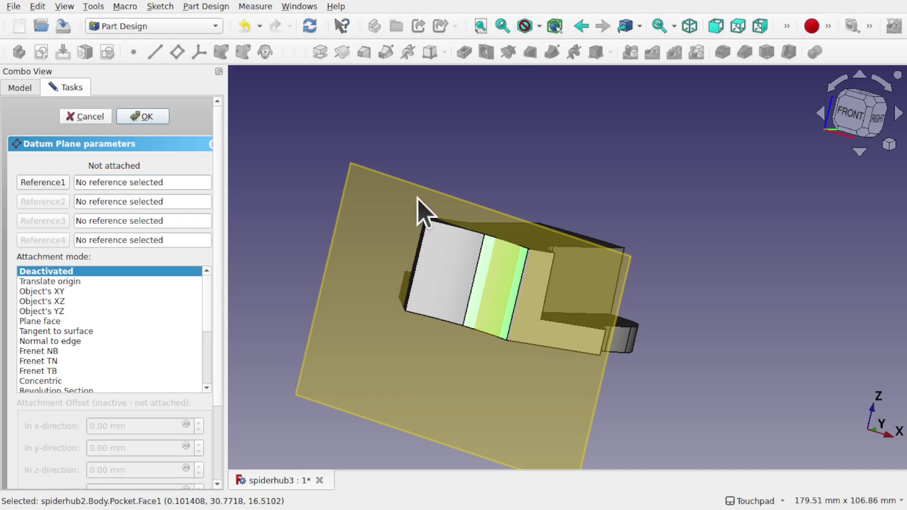
{"action": "scroll", "coordinate": [503, 276], "scroll_direction": "up", "scroll_amount": 5}
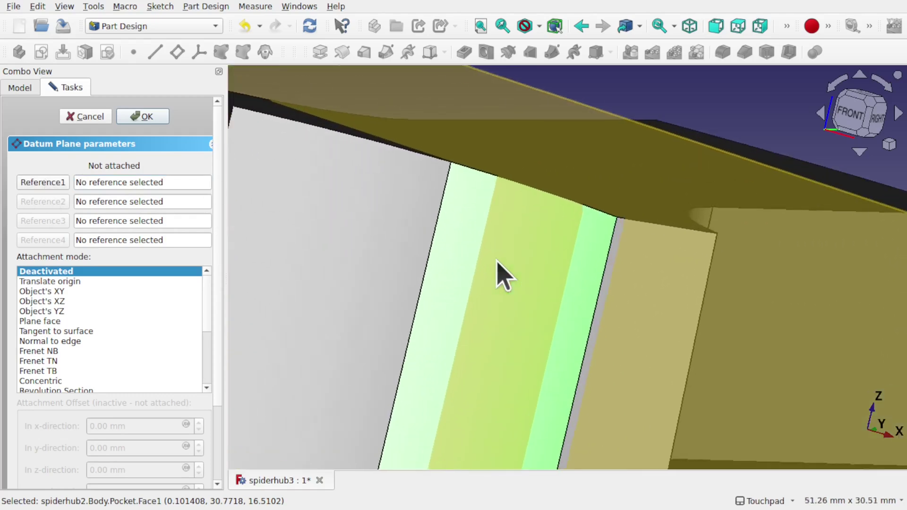
{"action": "left_click", "coordinate": [431, 239]}
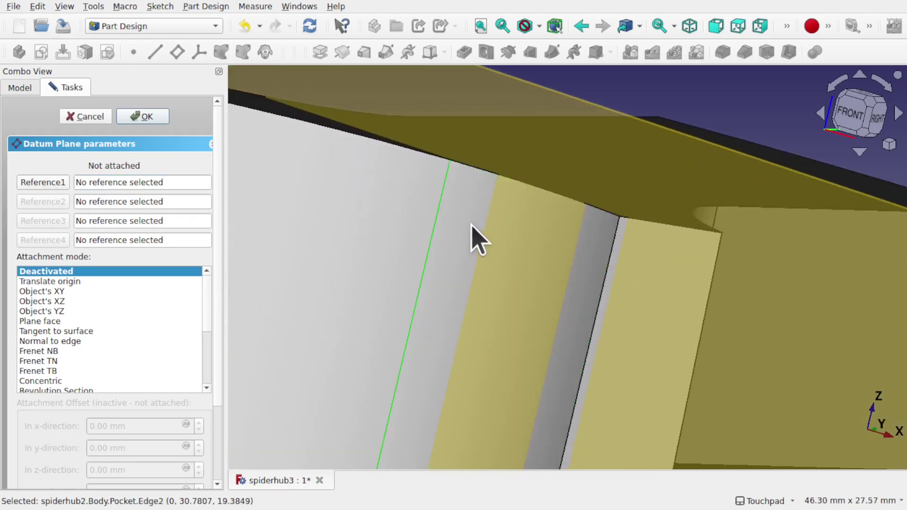
{"action": "left_click", "coordinate": [49, 184]}
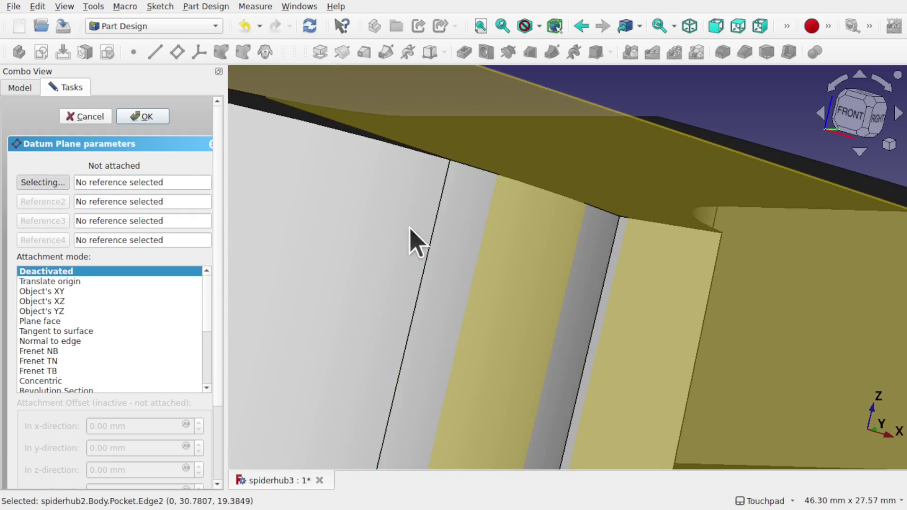
{"action": "left_click", "coordinate": [427, 274]}
{"action": "scroll", "coordinate": [527, 259], "scroll_direction": "down", "scroll_amount": 5}
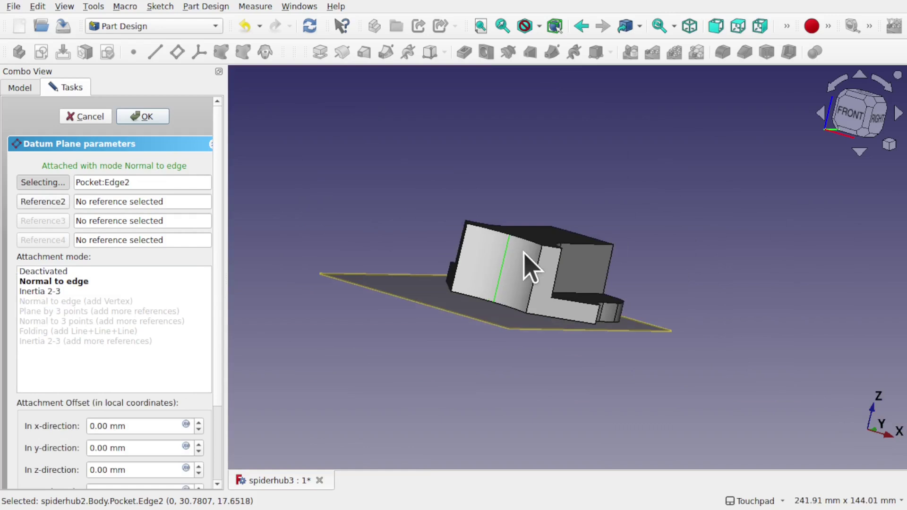
Step: Set the datum plane to Inertia 2-3 mode, rotate it 90° about x, and finish it
{"action": "left_click", "coordinate": [43, 292]}
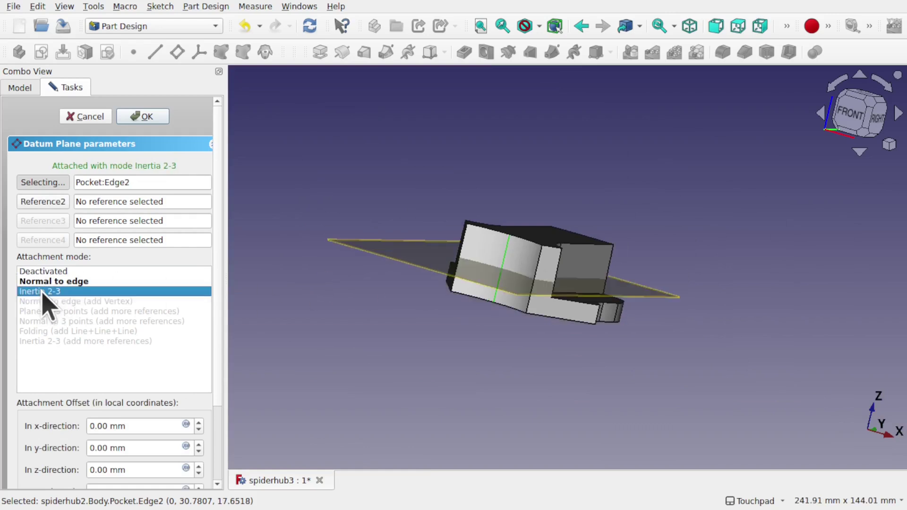
{"action": "scroll", "coordinate": [222, 465], "scroll_direction": "down", "scroll_amount": 3}
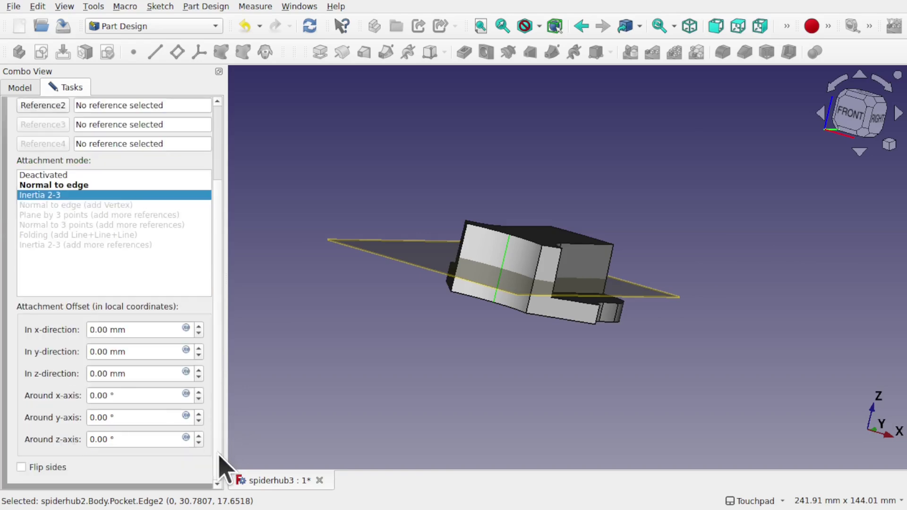
{"action": "middle_click_drag", "start_coordinate": [632, 436], "coordinate": [638, 413]}
{"action": "middle_click_drag", "start_coordinate": [701, 356], "coordinate": [596, 326]}
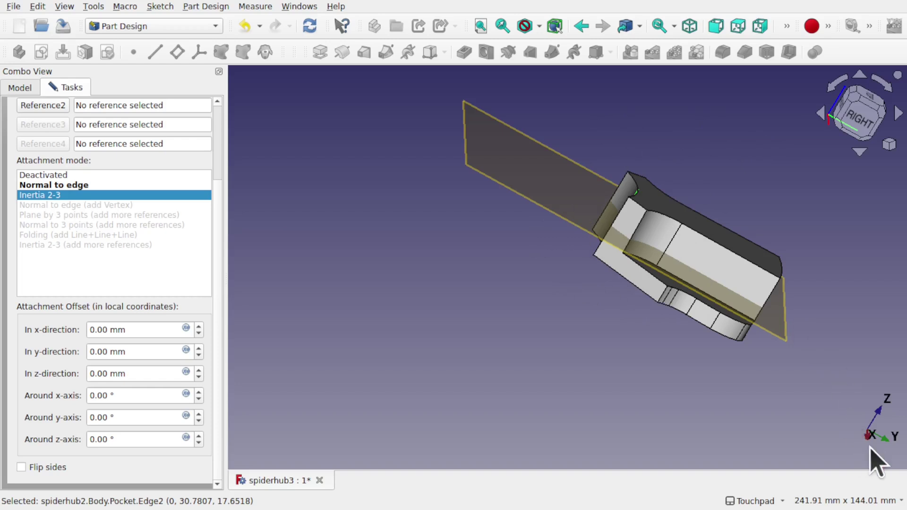
{"action": "middle_click_drag", "start_coordinate": [874, 433], "coordinate": [891, 472]}
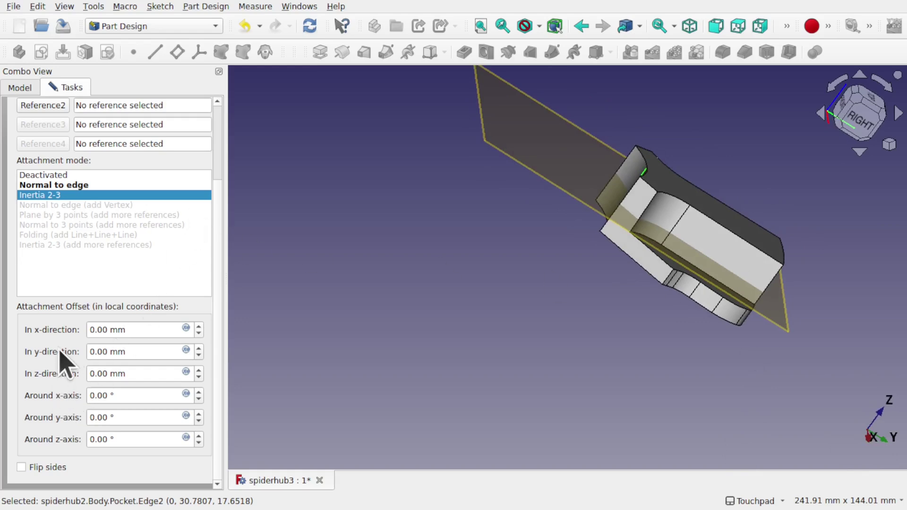
{"action": "left_click", "coordinate": [198, 393]}
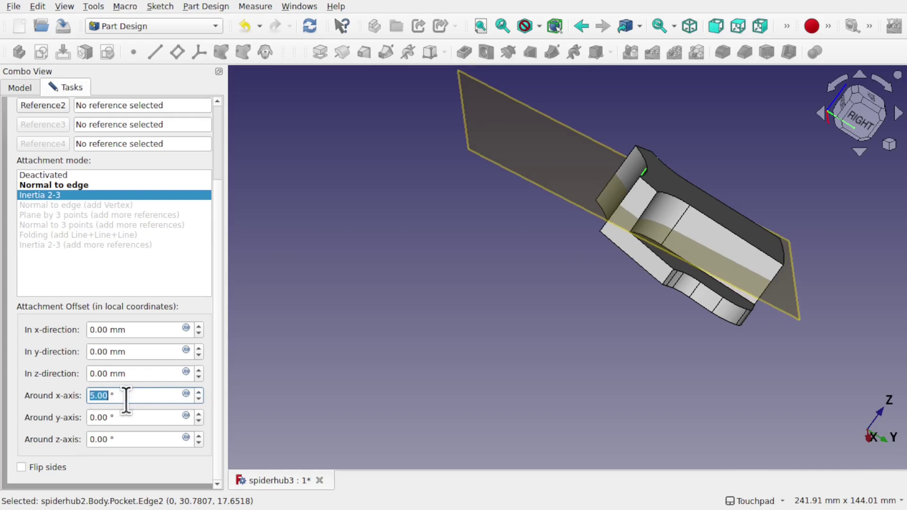
{"action": "type", "text": "90"}
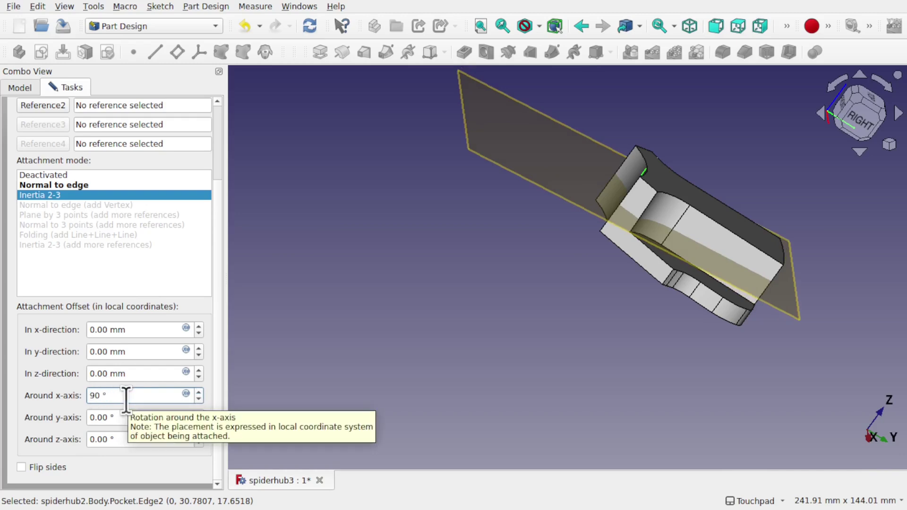
{"action": "key", "text": "Return"}
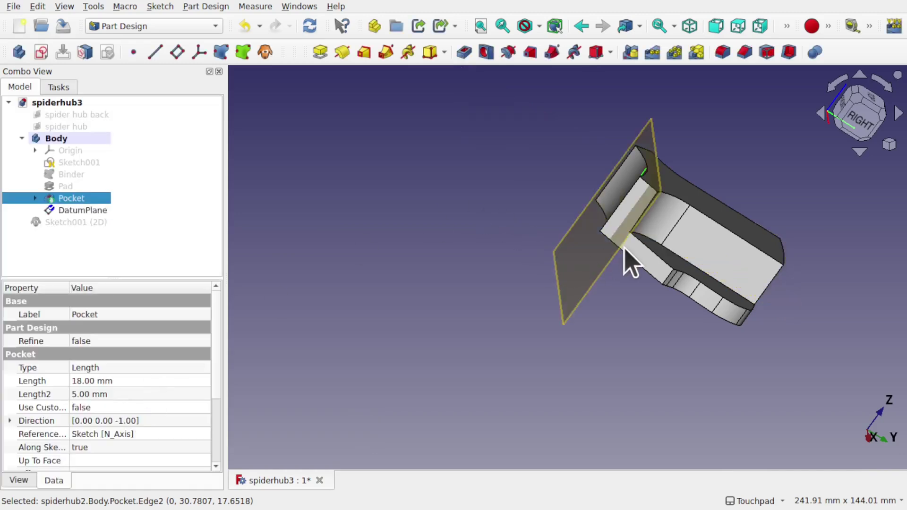
Step: Start a new draft on the top face (Face5) and preview it
{"action": "middle_click_drag", "start_coordinate": [631, 262], "coordinate": [597, 278]}
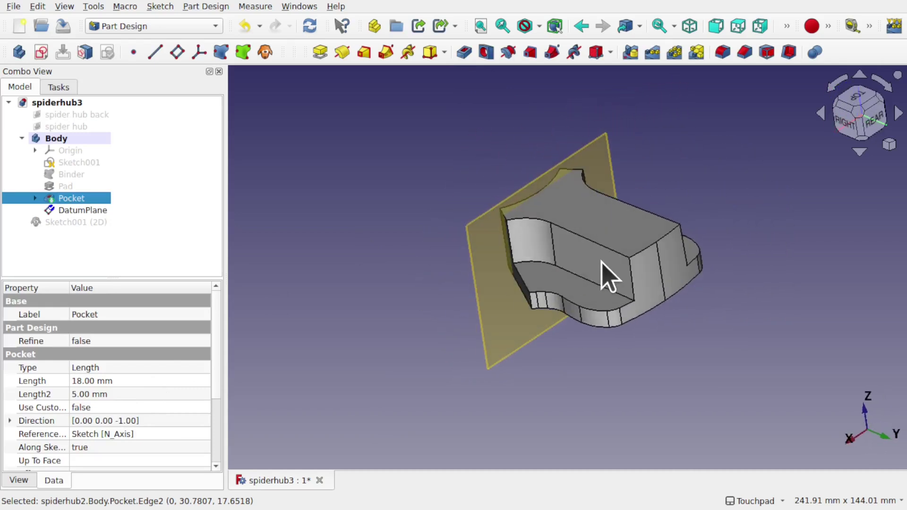
{"action": "scroll", "coordinate": [603, 269], "scroll_direction": "up", "scroll_amount": 5}
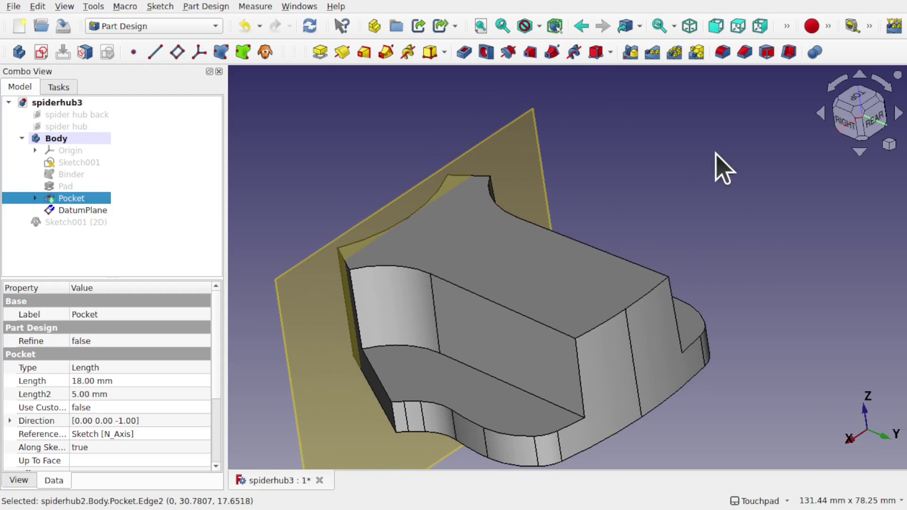
{"action": "left_click", "coordinate": [716, 152]}
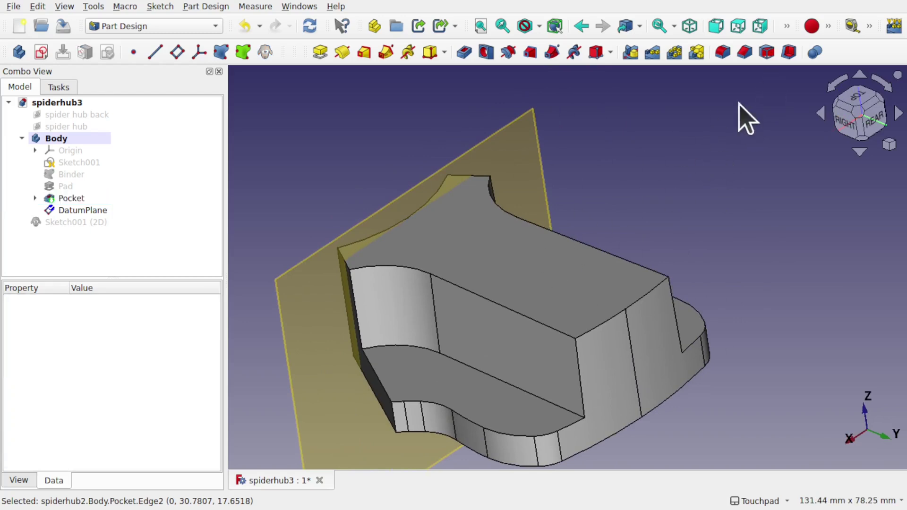
{"action": "left_click", "coordinate": [766, 53]}
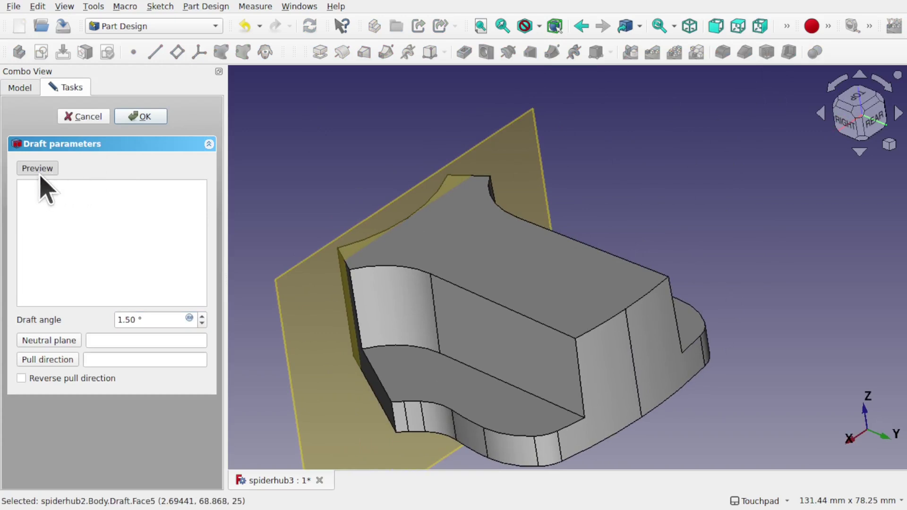
{"action": "left_click", "coordinate": [544, 285]}
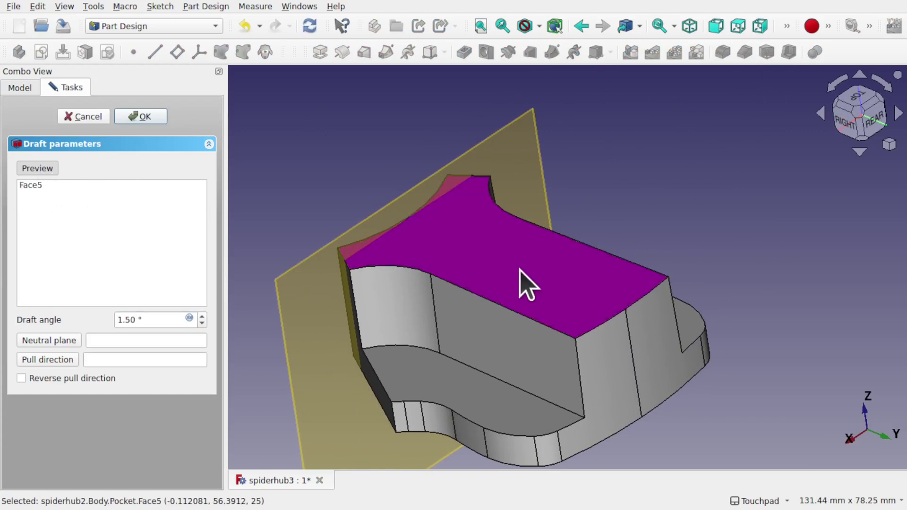
{"action": "left_click", "coordinate": [38, 170]}
Step: Raise the draft angle to 6.50° and check the result from the side and rear
{"action": "left_click_drag", "start_coordinate": [526, 300], "coordinate": [211, 293], "text": "alt"}
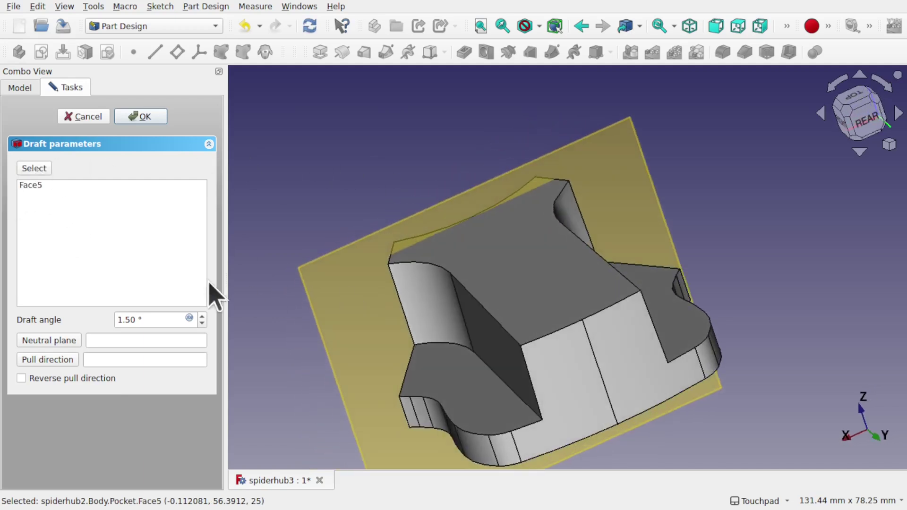
{"action": "left_click", "coordinate": [202, 317]}
{"action": "left_click", "coordinate": [202, 317]}
{"action": "left_click", "coordinate": [203, 317]}
{"action": "left_click", "coordinate": [202, 317]}
{"action": "left_click", "coordinate": [203, 316]}
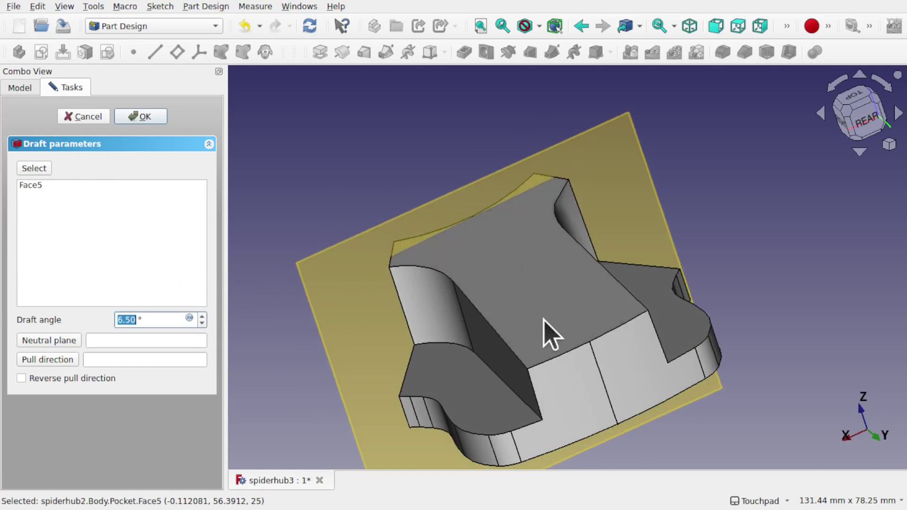
{"action": "left_click_drag", "start_coordinate": [543, 326], "coordinate": [668, 303], "text": "alt"}
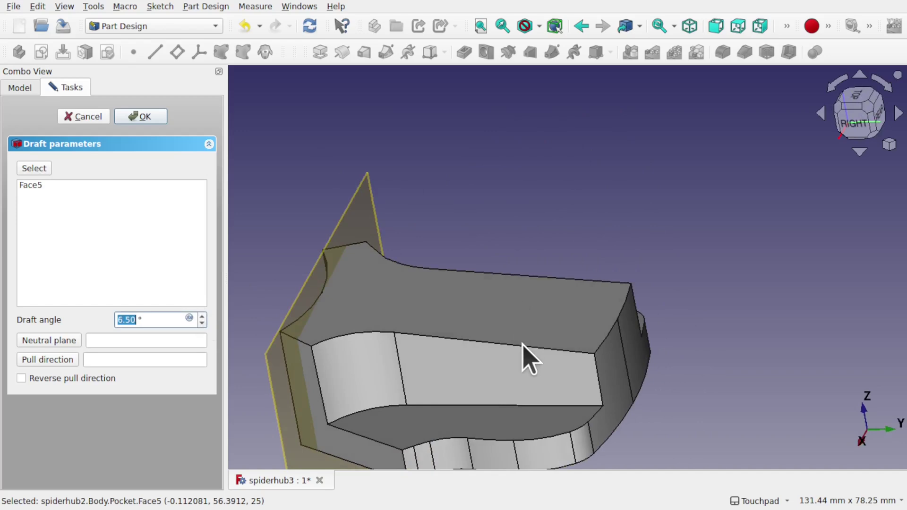
{"action": "left_click_drag", "start_coordinate": [522, 345], "coordinate": [620, 273], "text": "alt"}
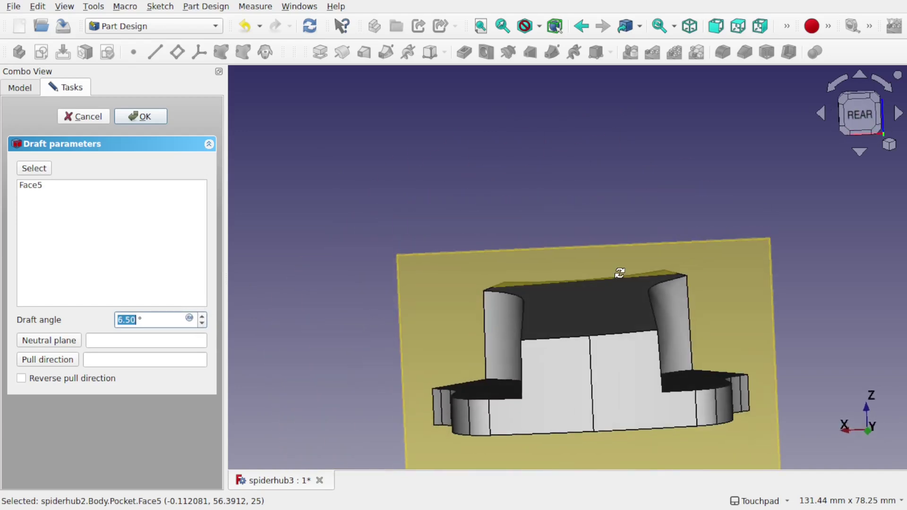
Step: Use DatumPlane as the neutral plane, raise the angle, and reverse the pull direction
{"action": "left_click", "coordinate": [67, 340]}
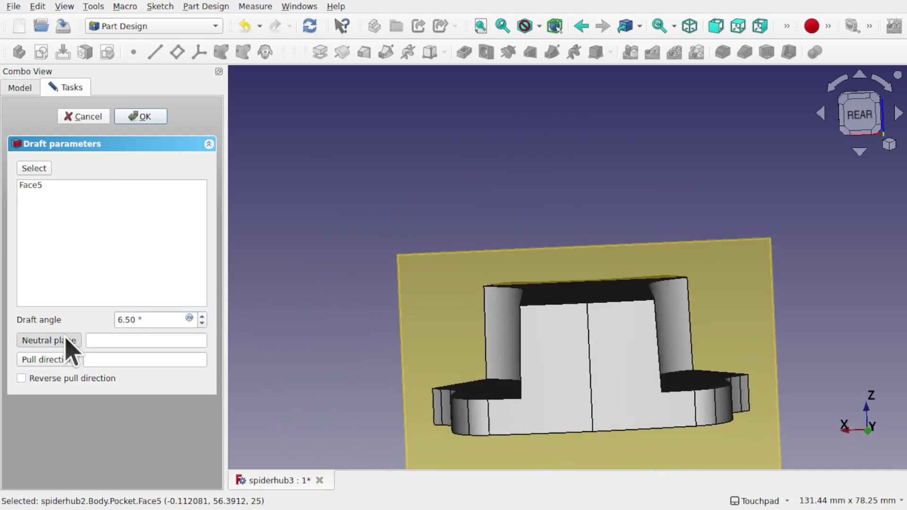
{"action": "left_click", "coordinate": [431, 298]}
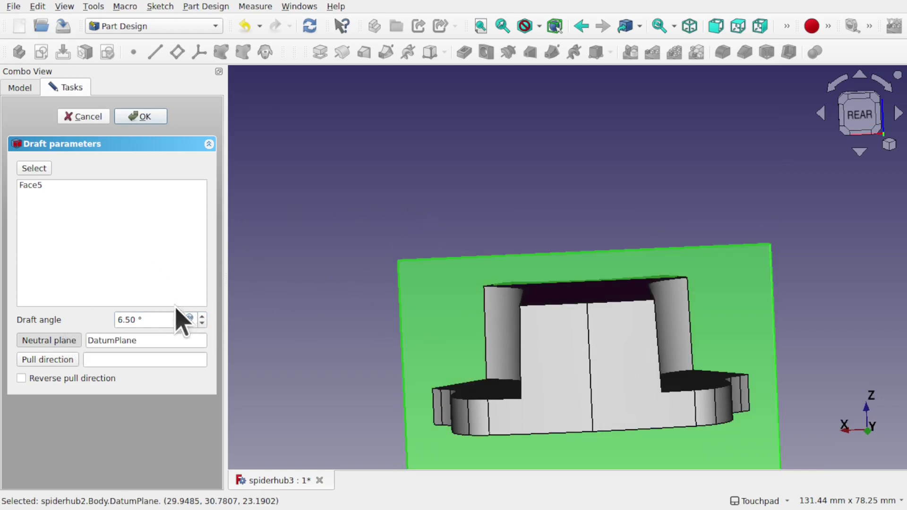
{"action": "left_click", "coordinate": [203, 316]}
{"action": "left_click", "coordinate": [202, 317]}
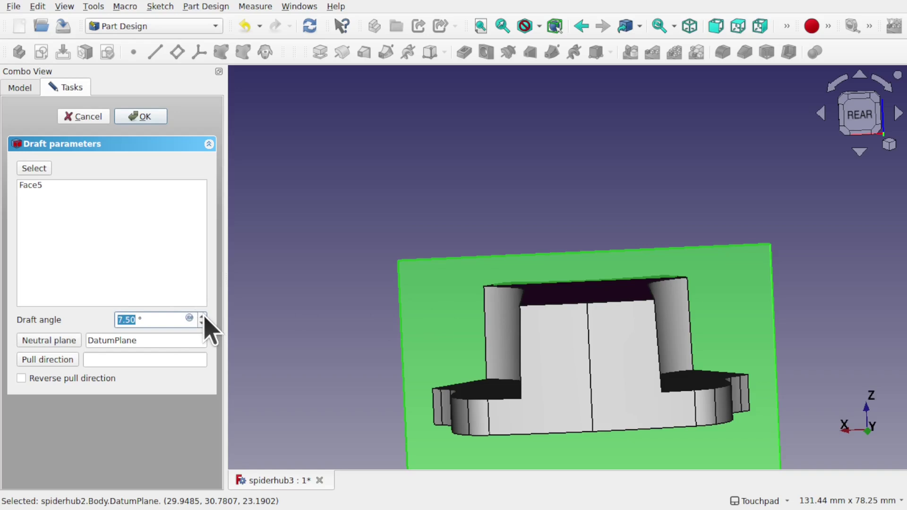
{"action": "left_click", "coordinate": [203, 316]}
{"action": "left_click", "coordinate": [202, 316]}
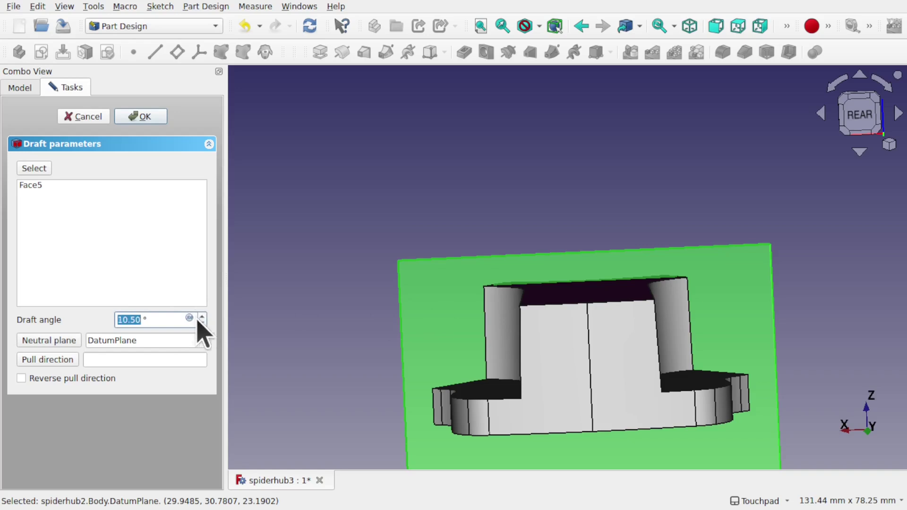
{"action": "left_click", "coordinate": [21, 378]}
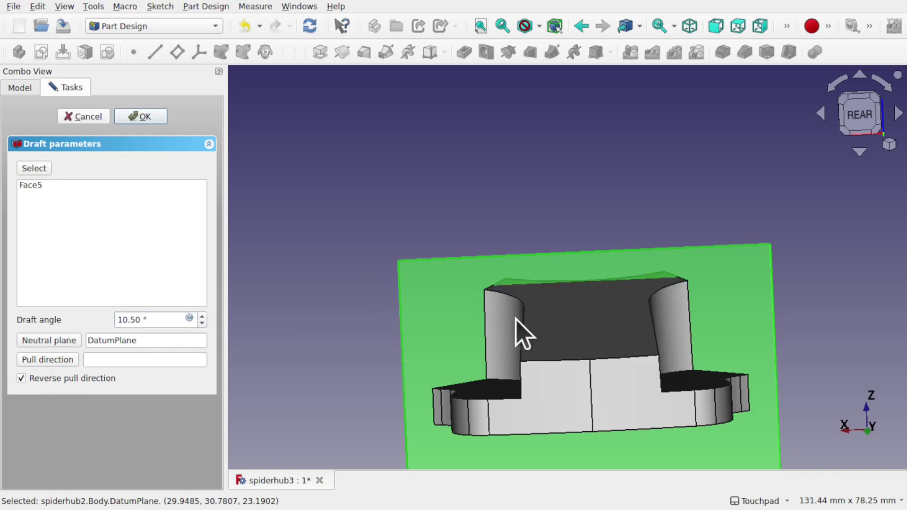
Step: Raise the draft angle to 15.50° and inspect the result from the rear
{"action": "middle_click_drag", "start_coordinate": [522, 334], "coordinate": [541, 299]}
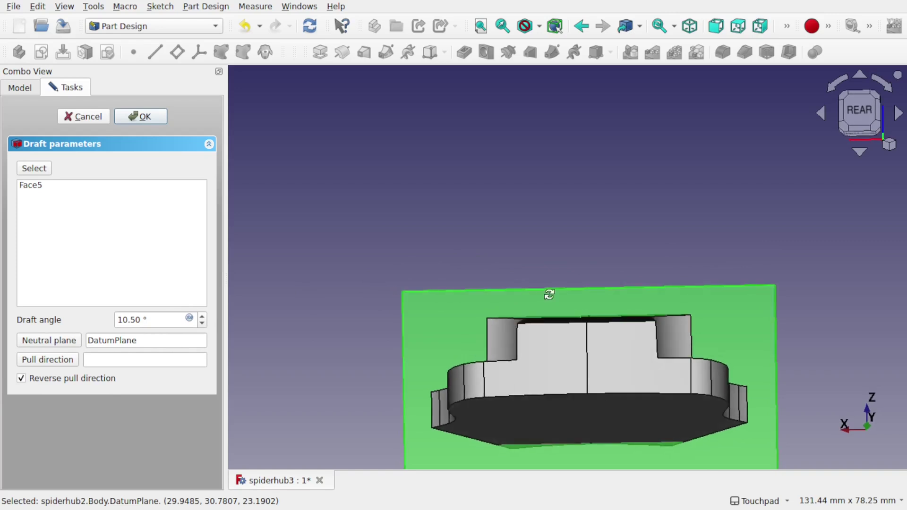
{"action": "left_click", "coordinate": [865, 127]}
{"action": "middle_click_drag", "start_coordinate": [655, 326], "coordinate": [593, 295]}
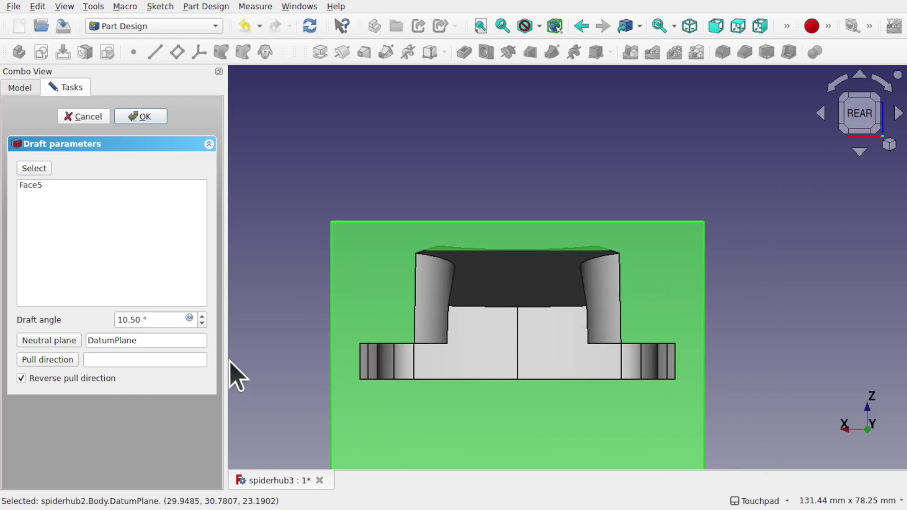
{"action": "left_click", "coordinate": [202, 316]}
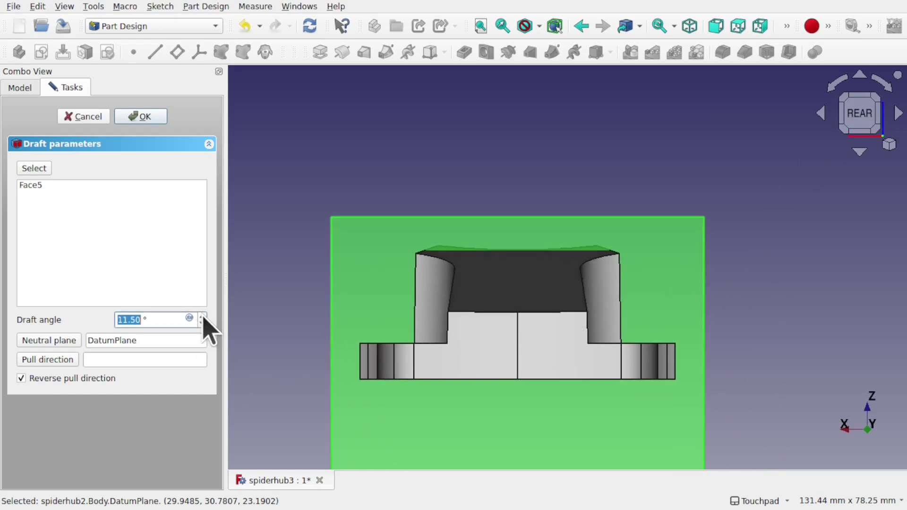
{"action": "left_click", "coordinate": [202, 316]}
{"action": "left_click", "coordinate": [202, 316]}
{"action": "left_click", "coordinate": [202, 316]}
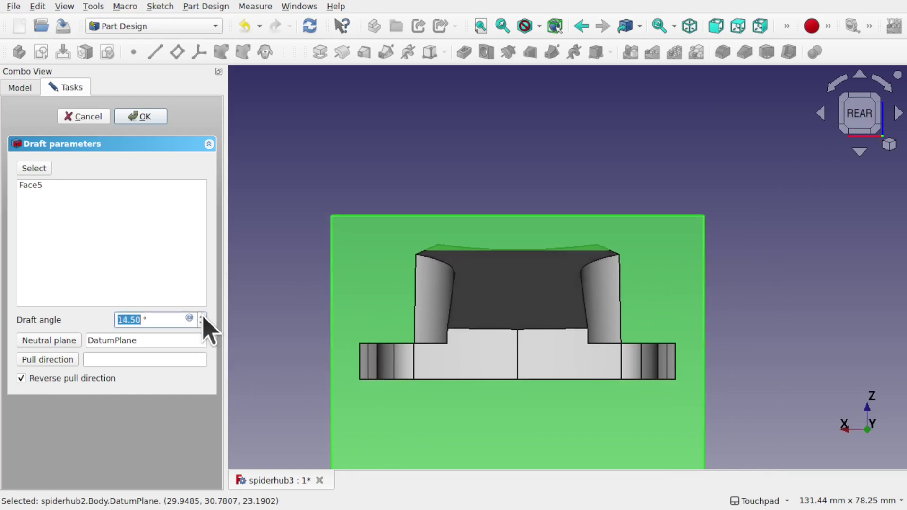
{"action": "left_click", "coordinate": [203, 316]}
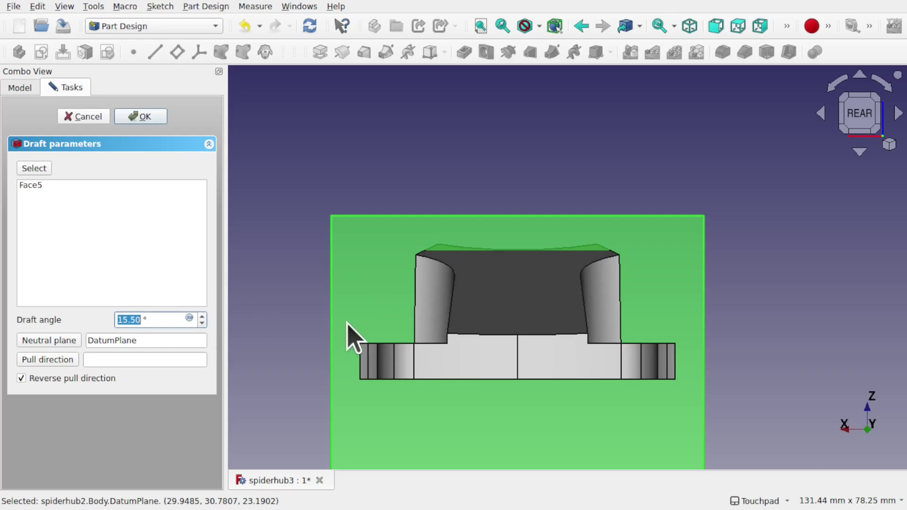
{"action": "left_click_drag", "start_coordinate": [629, 294], "coordinate": [278, 239], "text": "alt"}
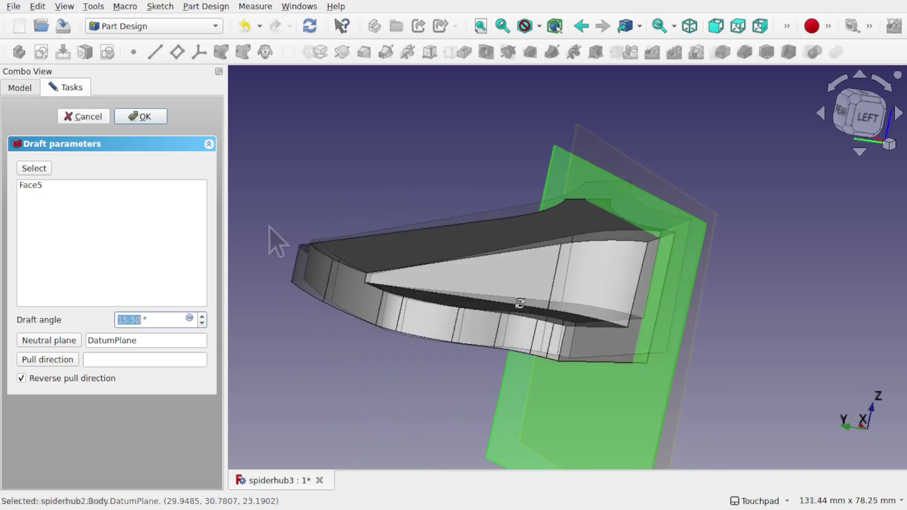
Step: Accept the draft and adjust the datum plane's attachment offset Angle with the wheel
{"action": "left_click", "coordinate": [277, 241]}
{"action": "left_click", "coordinate": [142, 118]}
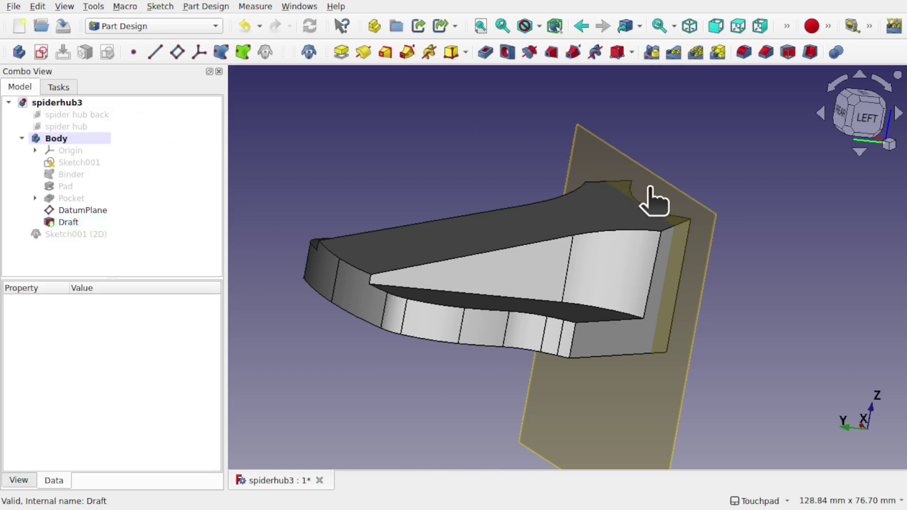
{"action": "left_click", "coordinate": [651, 200]}
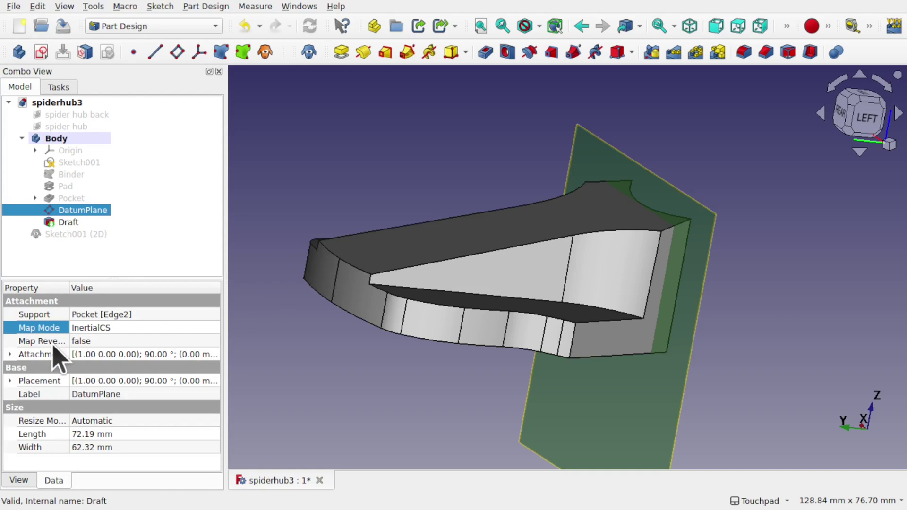
{"action": "left_click", "coordinate": [8, 354]}
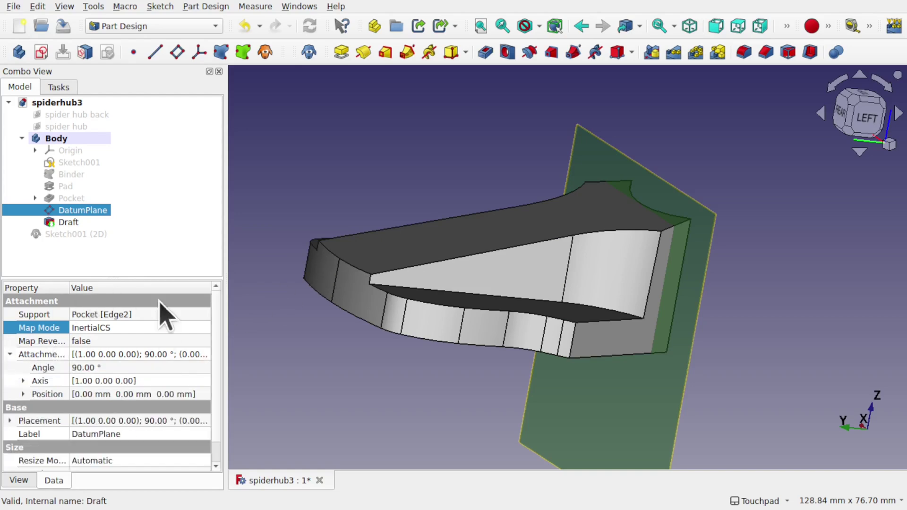
{"action": "left_click", "coordinate": [105, 368]}
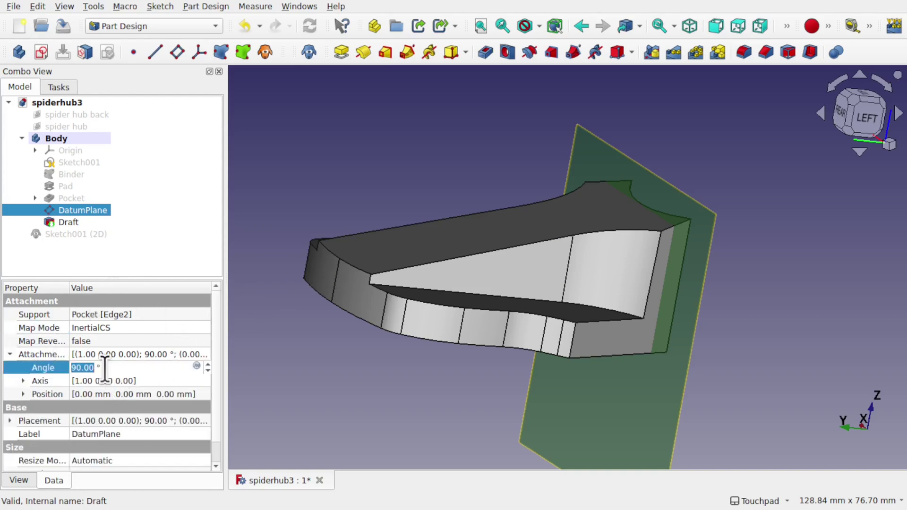
{"action": "scroll", "coordinate": [104, 368], "scroll_direction": "up", "scroll_amount": 1}
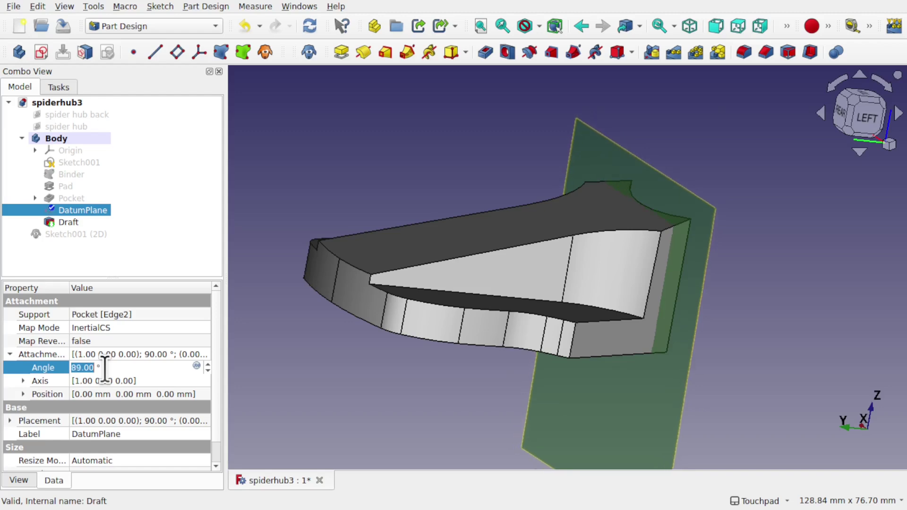
{"action": "scroll", "coordinate": [104, 368], "scroll_direction": "up", "scroll_amount": 1}
{"action": "scroll", "coordinate": [104, 367], "scroll_direction": "up", "scroll_amount": 1}
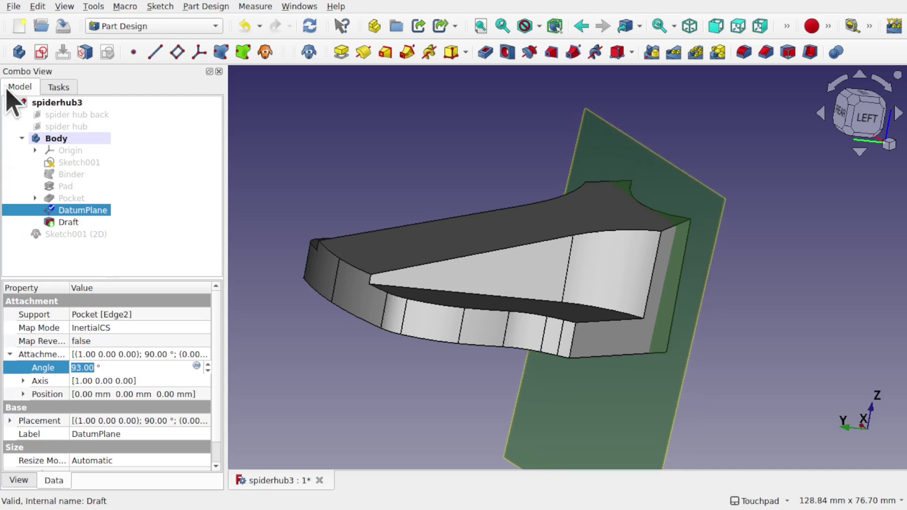
Step: Refresh the model via Edit and settle the datum plane angle at 89°
{"action": "left_click", "coordinate": [37, 6]}
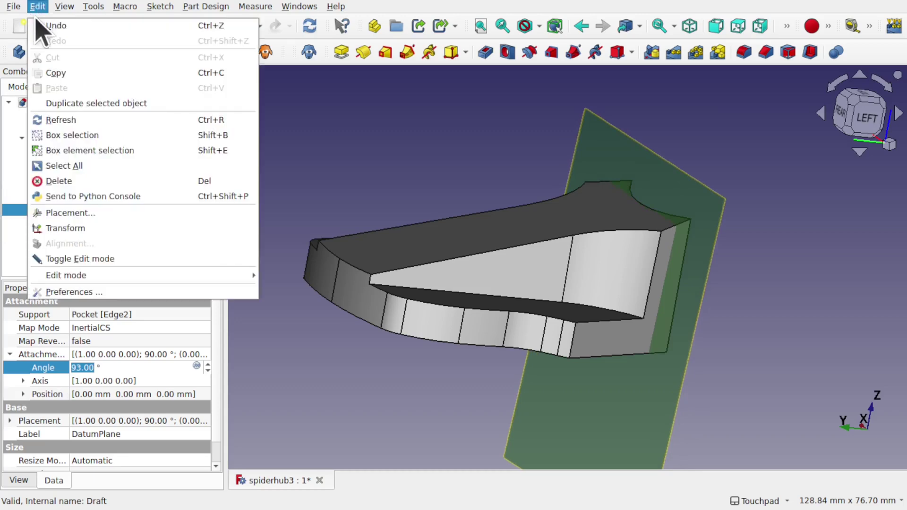
{"action": "left_click", "coordinate": [203, 121]}
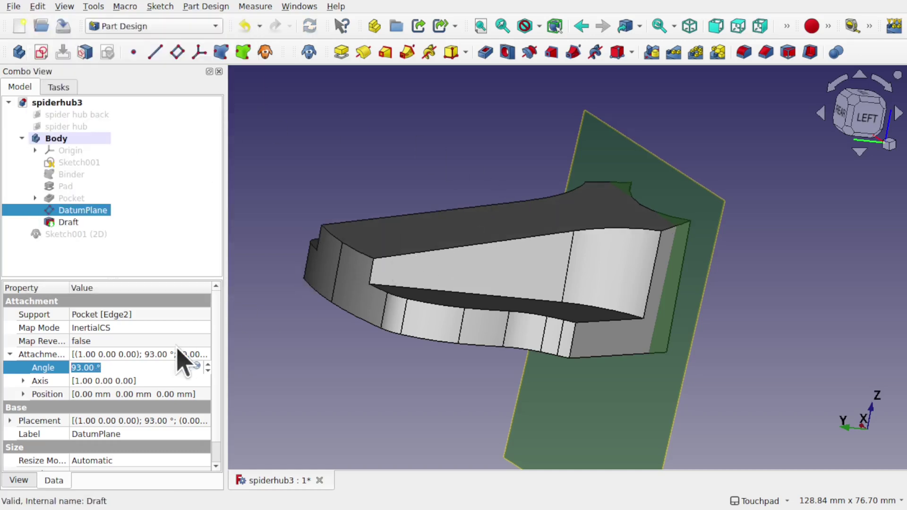
{"action": "scroll", "coordinate": [132, 368], "scroll_direction": "up", "scroll_amount": 2}
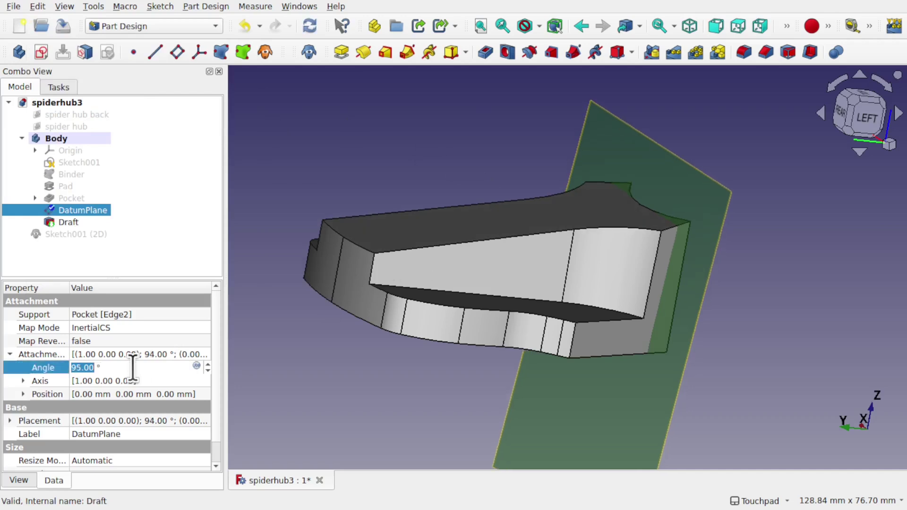
{"action": "scroll", "coordinate": [133, 368], "scroll_direction": "up", "scroll_amount": 2}
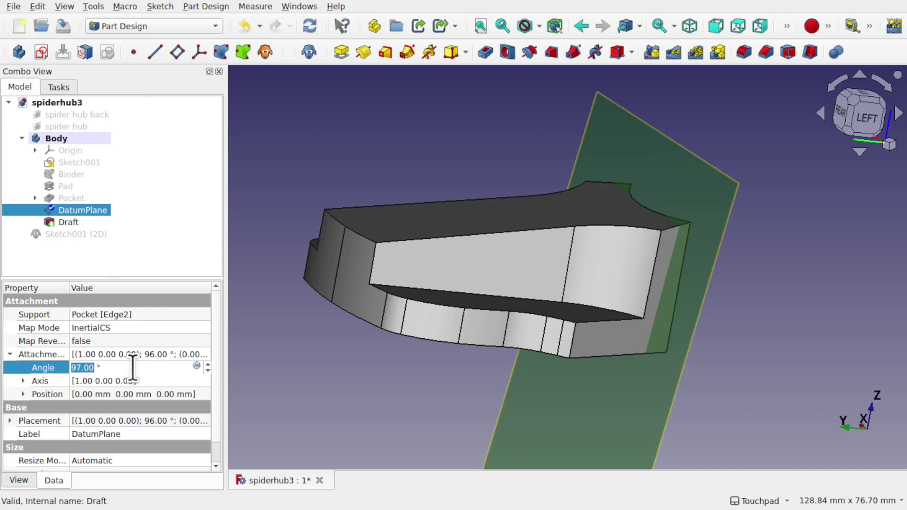
{"action": "scroll", "coordinate": [133, 368], "scroll_direction": "up", "scroll_amount": 5}
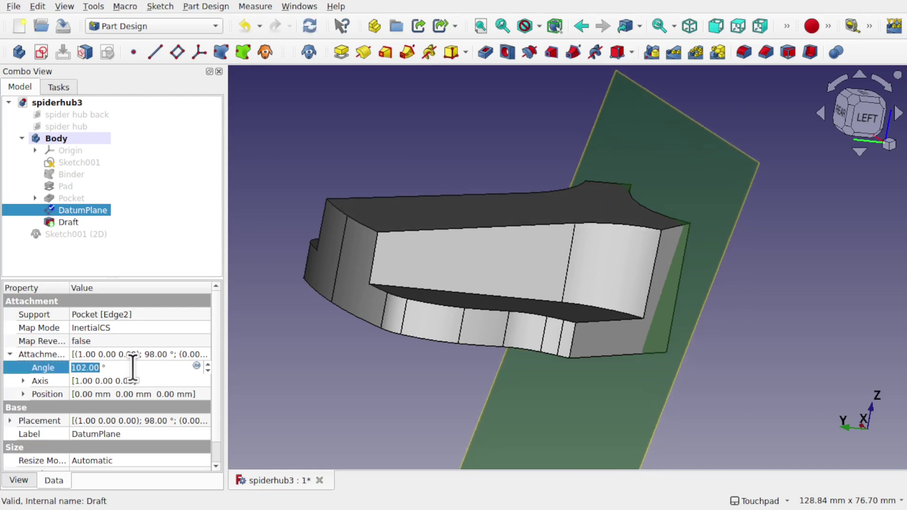
{"action": "scroll", "coordinate": [133, 368], "scroll_direction": "down", "scroll_amount": 1}
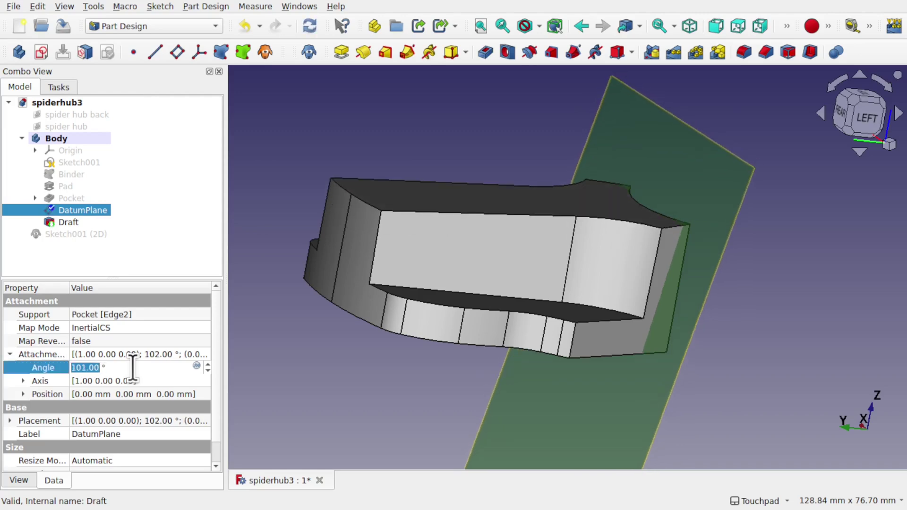
{"action": "scroll", "coordinate": [132, 368], "scroll_direction": "down", "scroll_amount": 16}
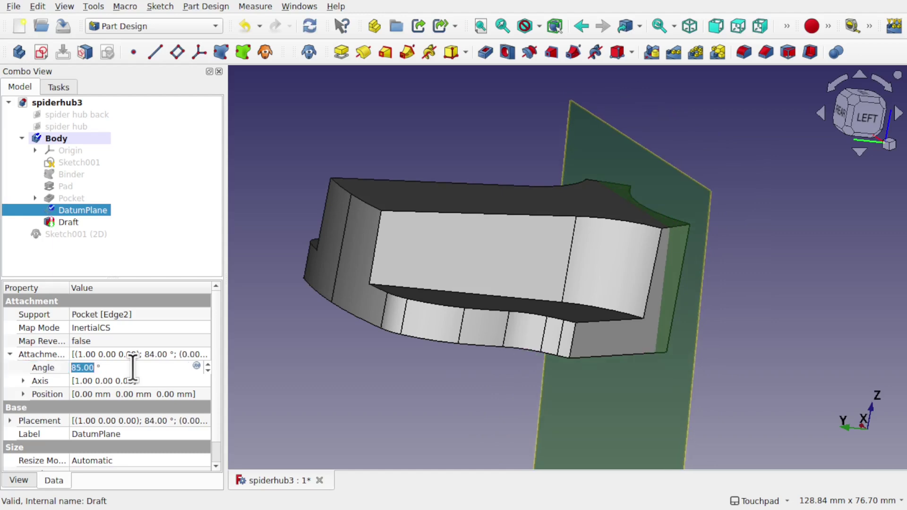
{"action": "scroll", "coordinate": [133, 367], "scroll_direction": "up", "scroll_amount": 4}
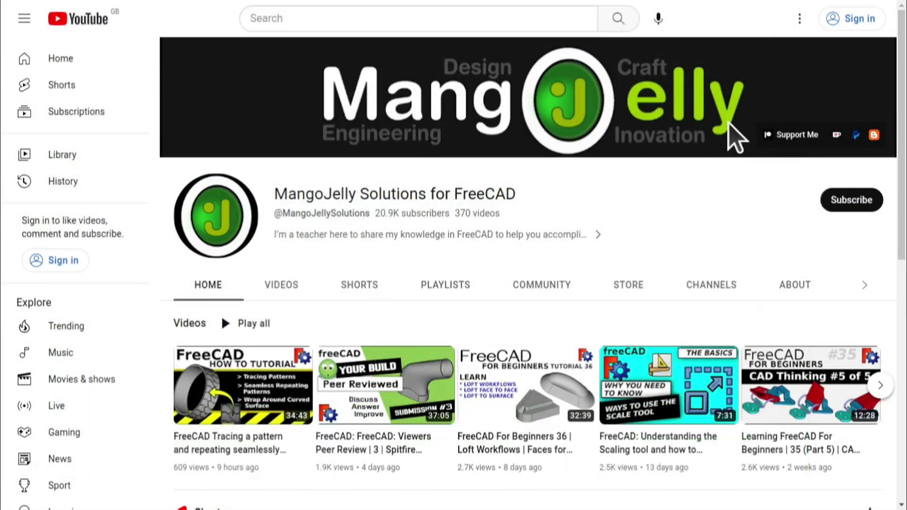
Step: Open the channel's About page and highlight the three donation links in its description
{"action": "left_click", "coordinate": [793, 285]}
{"action": "scroll", "coordinate": [194, 378], "scroll_direction": "down", "scroll_amount": 3}
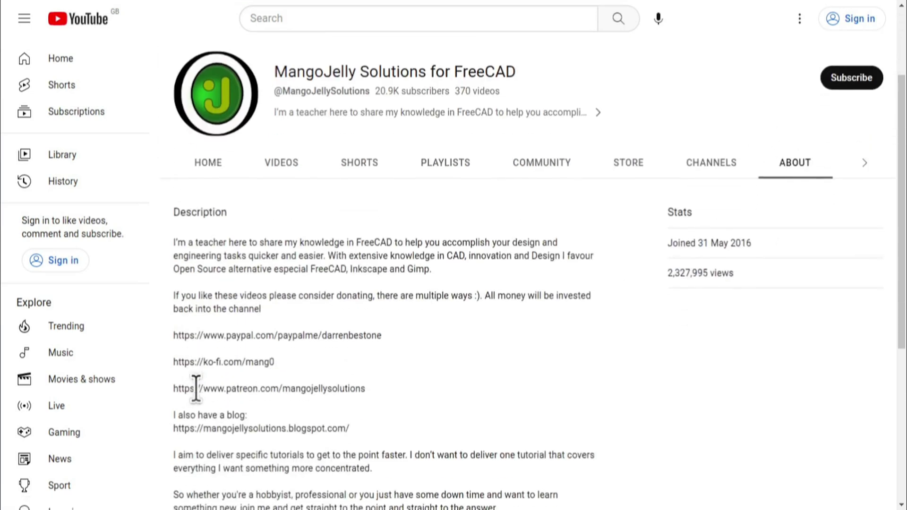
{"action": "left_click_drag", "start_coordinate": [371, 358], "coordinate": [173, 295]}
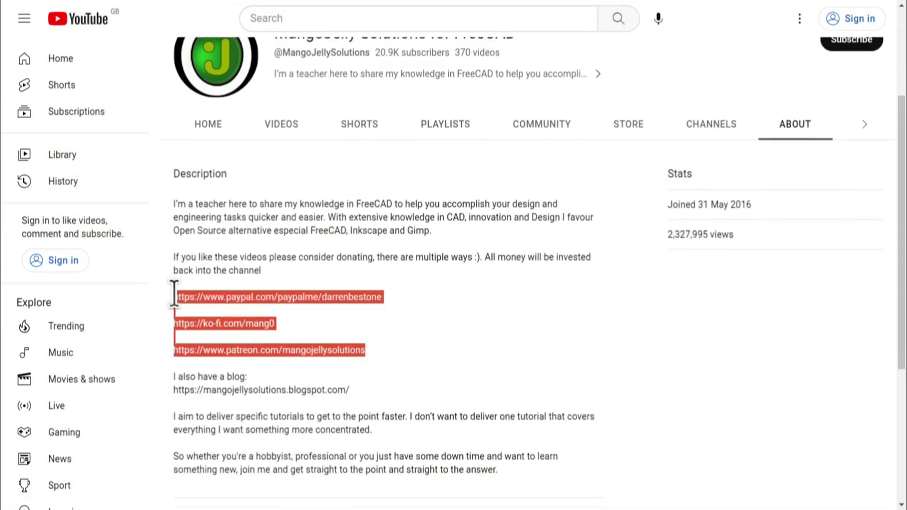
{"action": "left_click", "coordinate": [411, 347]}
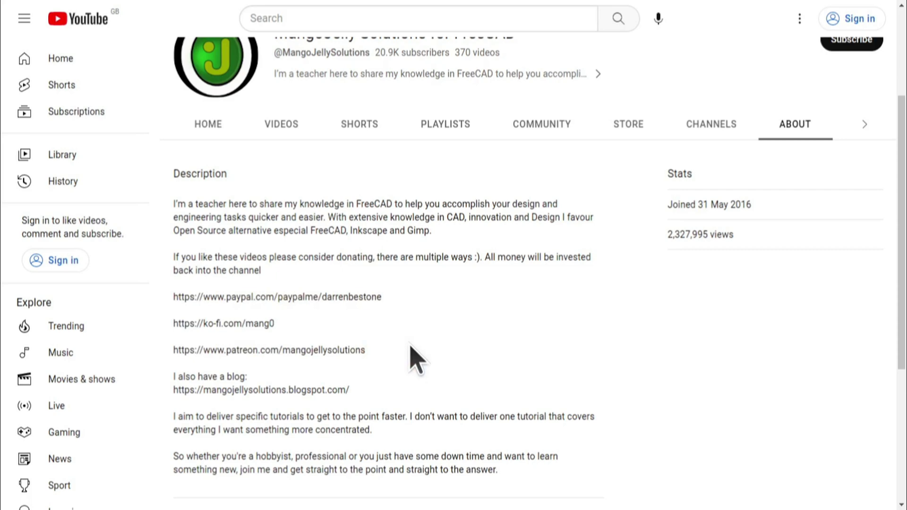